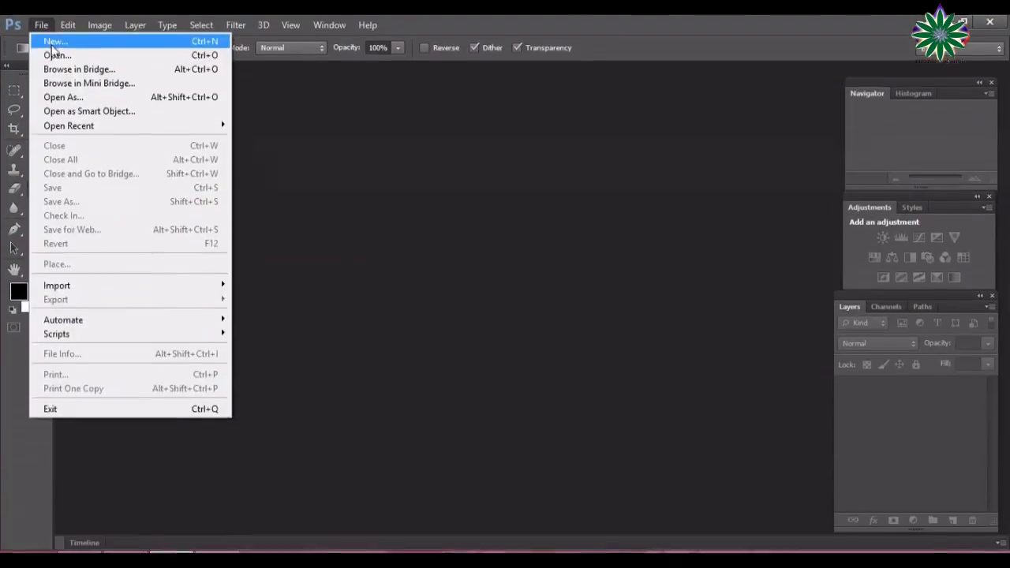
Step: Open girl-nature-smile-beauty-160998.jpeg from the SUINNY CC folder
click(54, 55)
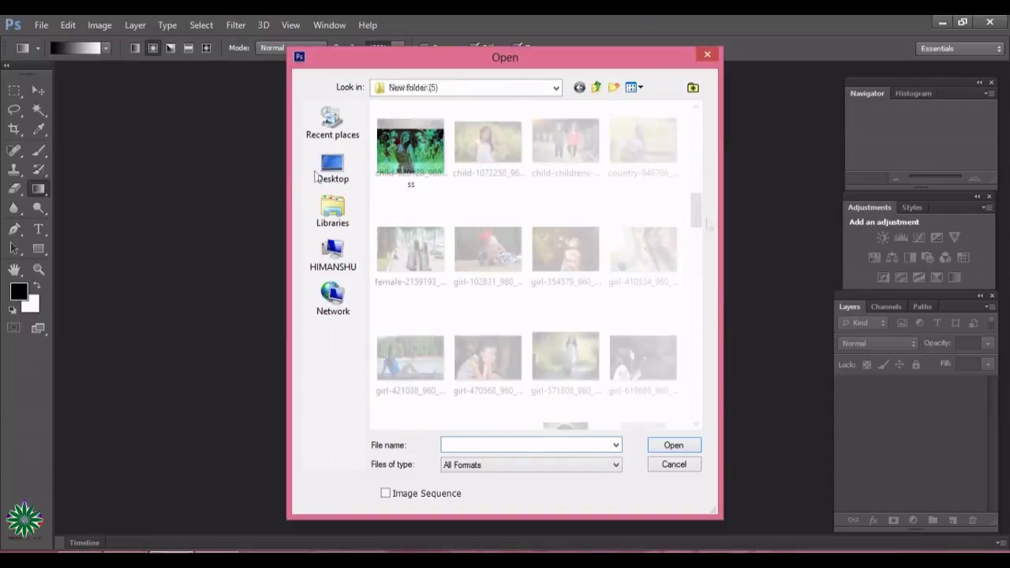
drag(710, 229, 722, 291)
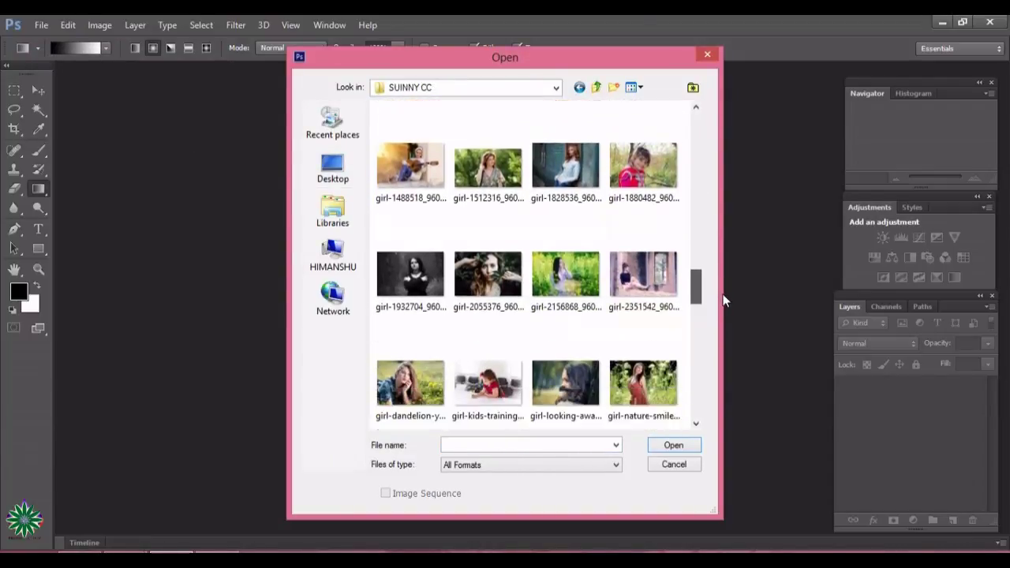
drag(721, 291, 724, 307)
double_click(635, 315)
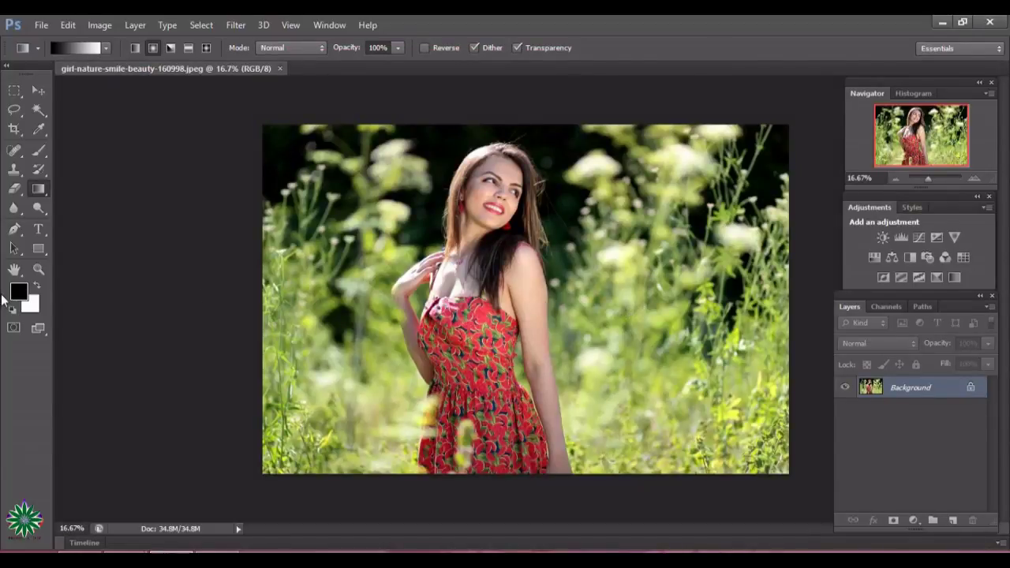
Step: Zoom in on the woman and duplicate the Background layer as Background copy
click(38, 269)
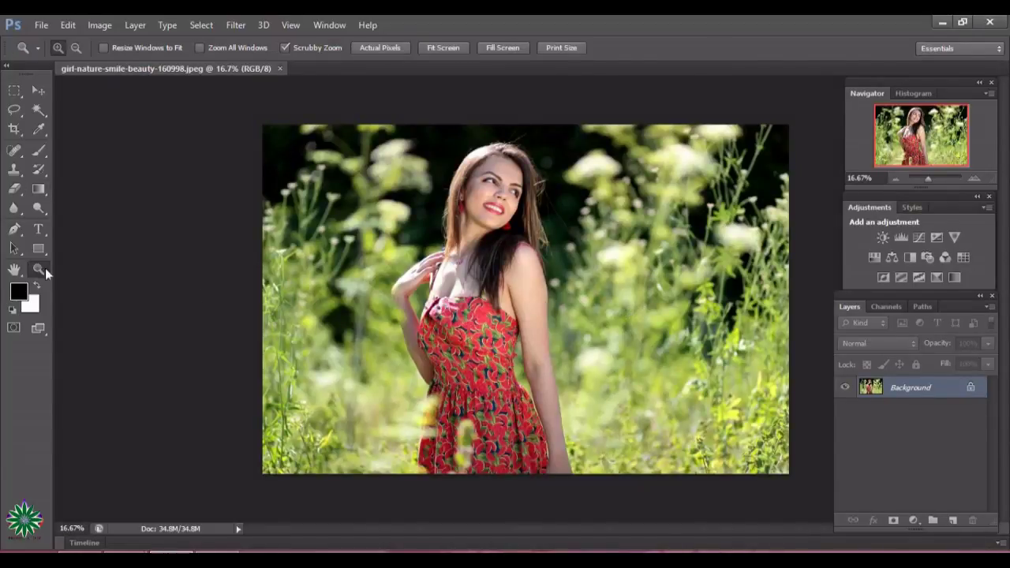
click(499, 243)
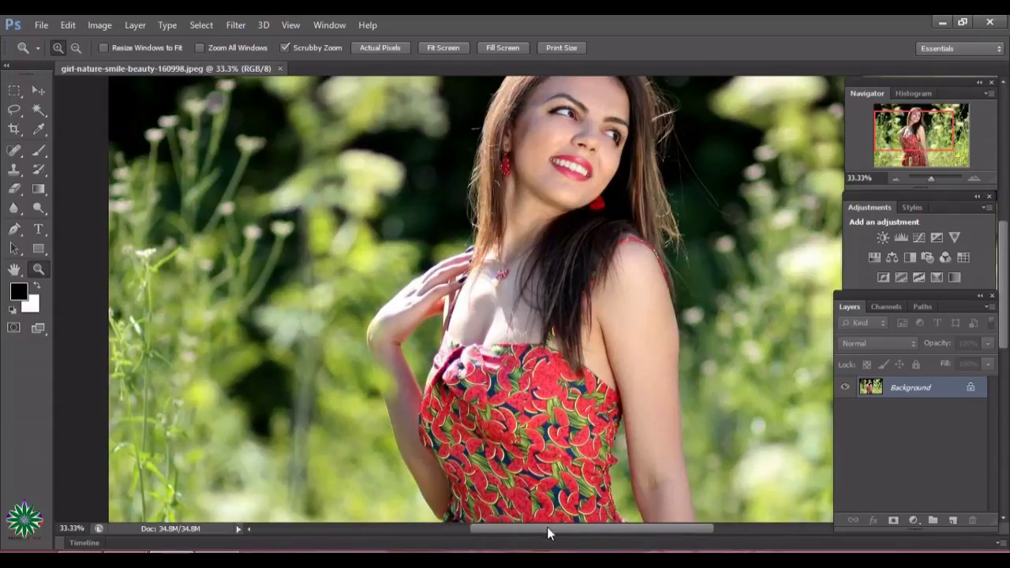
drag(550, 533, 566, 535)
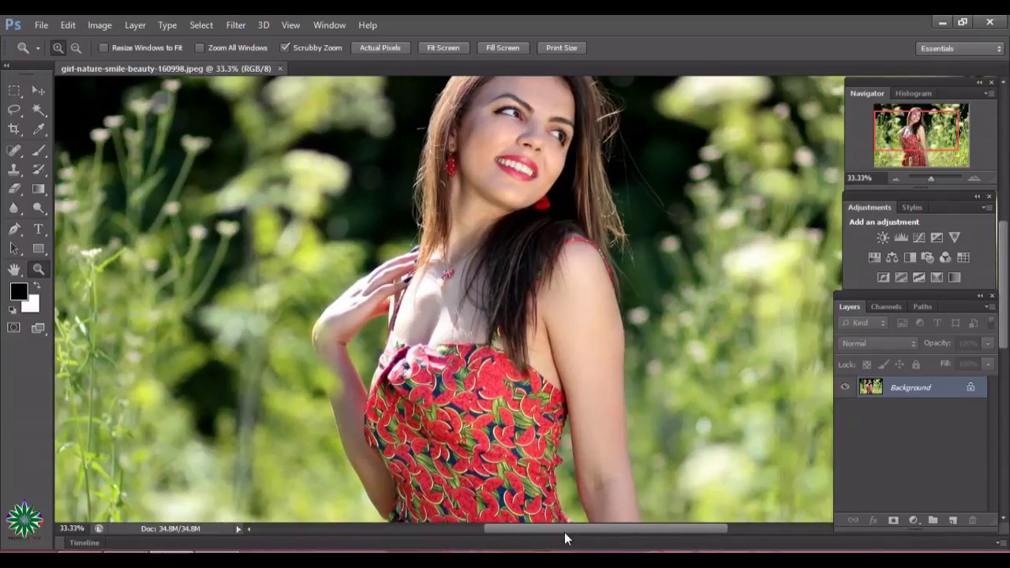
scroll(550, 464, up, 2)
scroll(551, 463, up, 2)
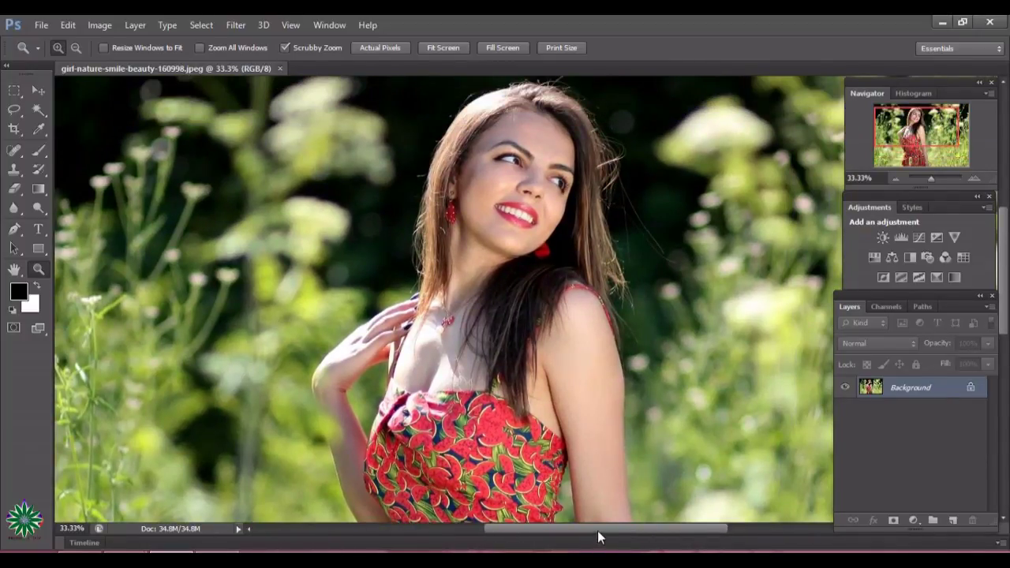
drag(602, 530, 615, 532)
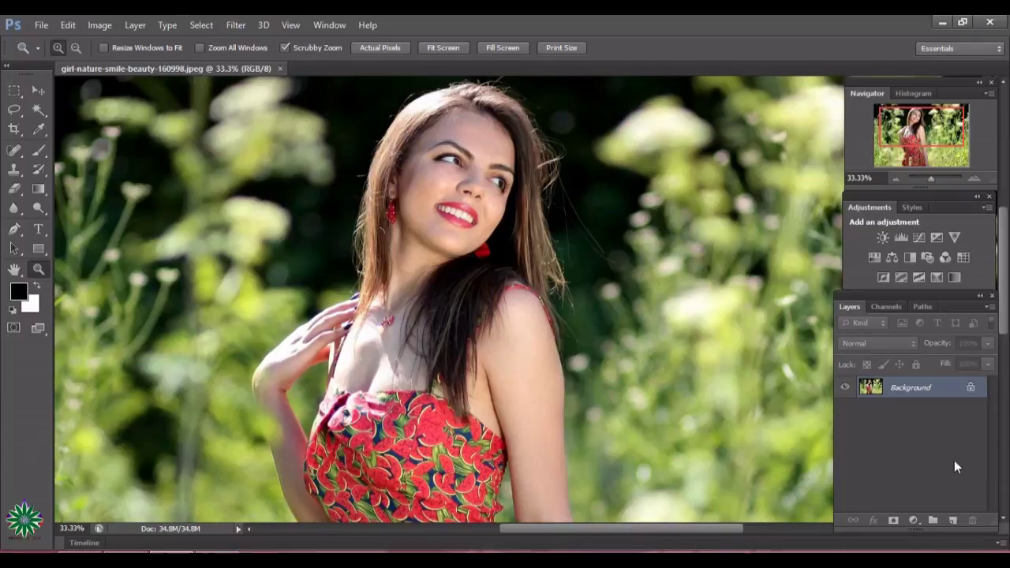
mouse_move(951, 392)
mouse_down()
mouse_move(972, 479)
mouse_move(954, 521)
mouse_up()
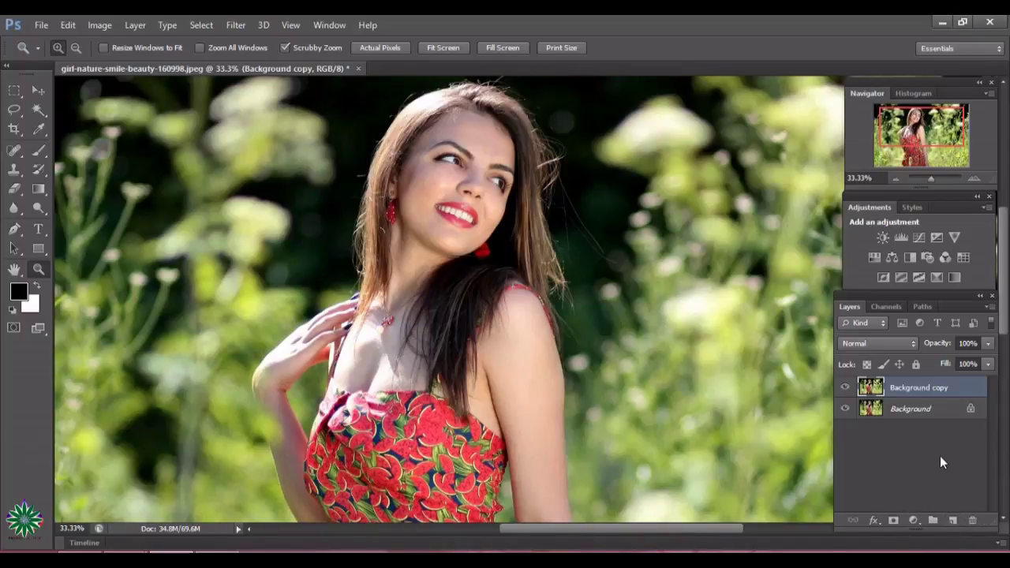
Step: Add a Brightness/Contrast layer with Brightness at 36 and Contrast at 41
click(914, 521)
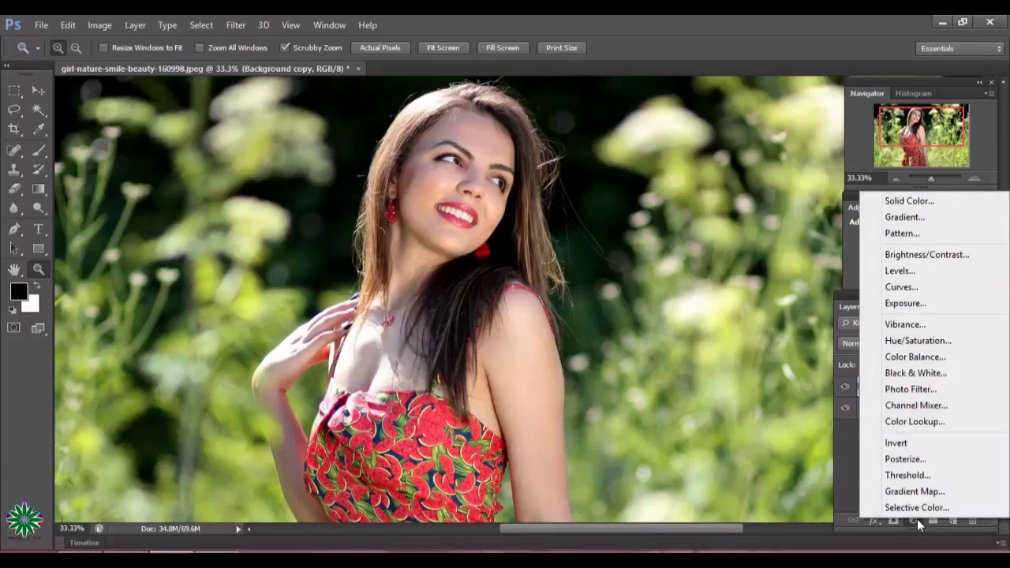
click(933, 255)
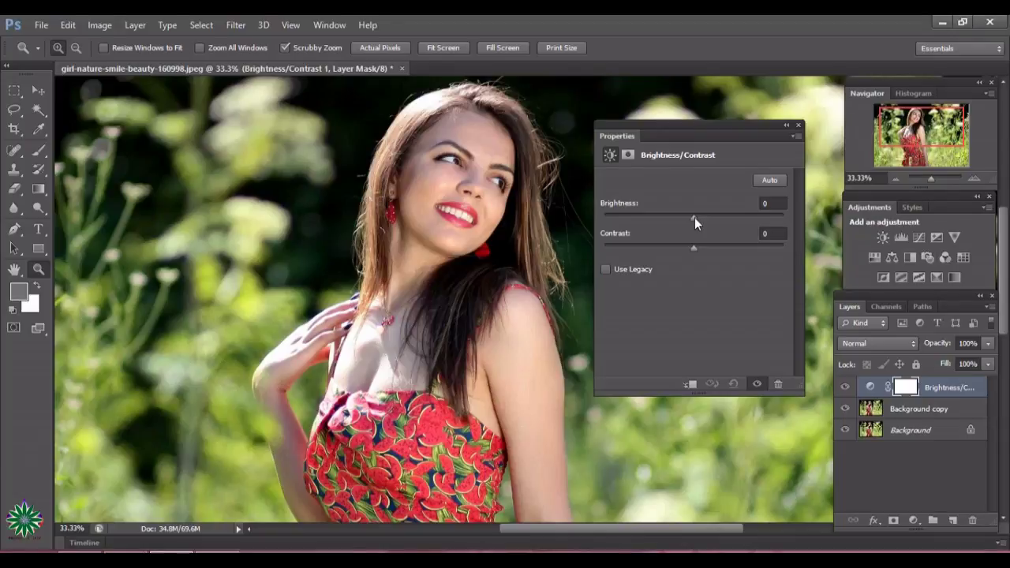
drag(695, 217, 715, 223)
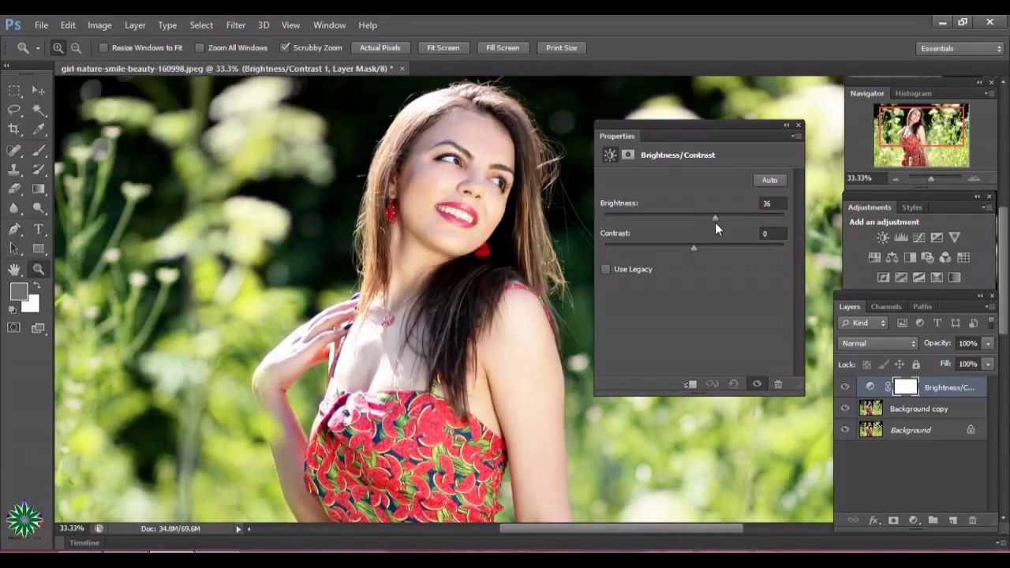
drag(699, 248, 722, 250)
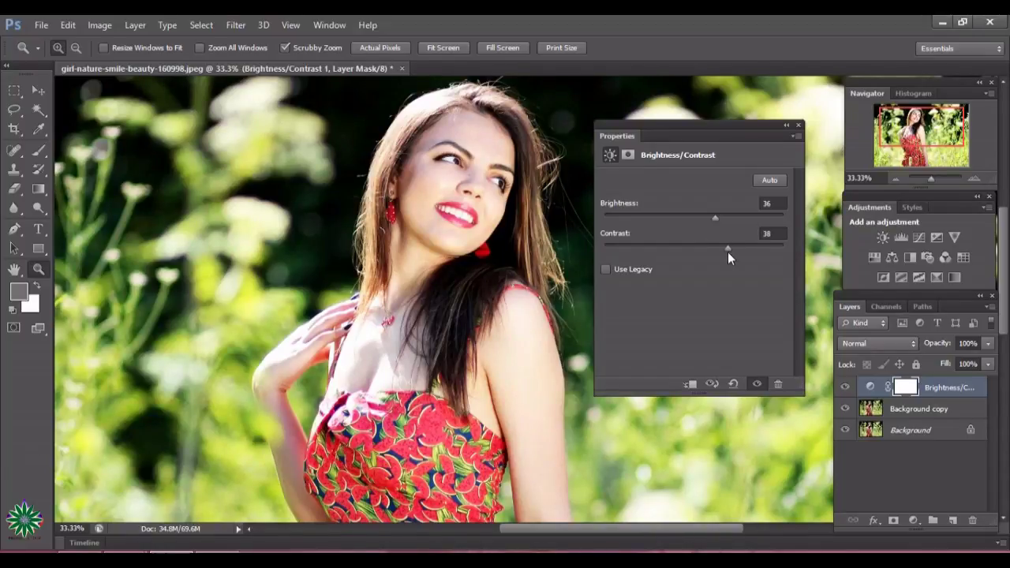
drag(728, 252, 731, 252)
Step: Add a Channel Mixer layer with Green output at Red +20, Green +68, Blue +25
click(800, 126)
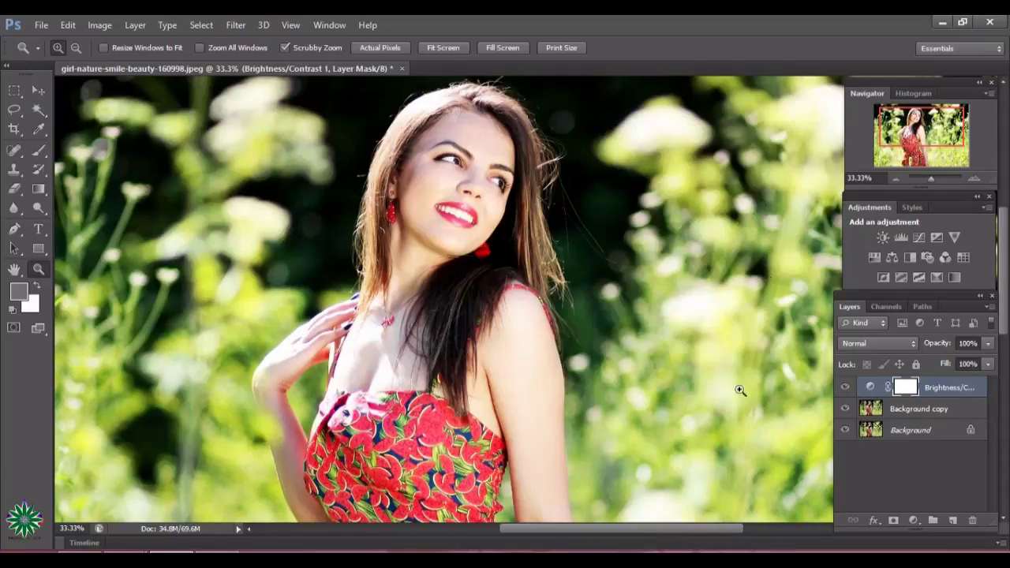
click(914, 523)
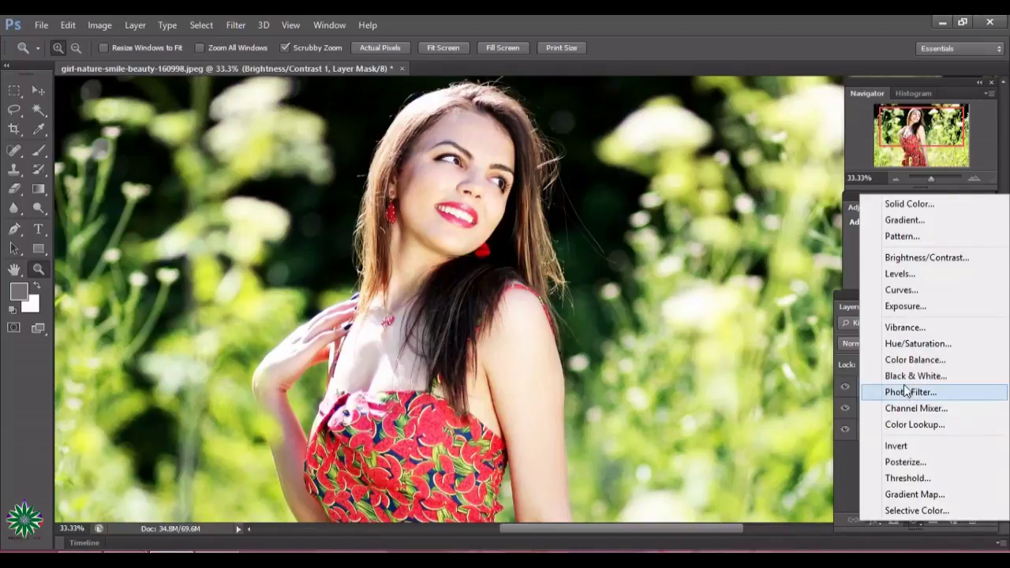
click(916, 408)
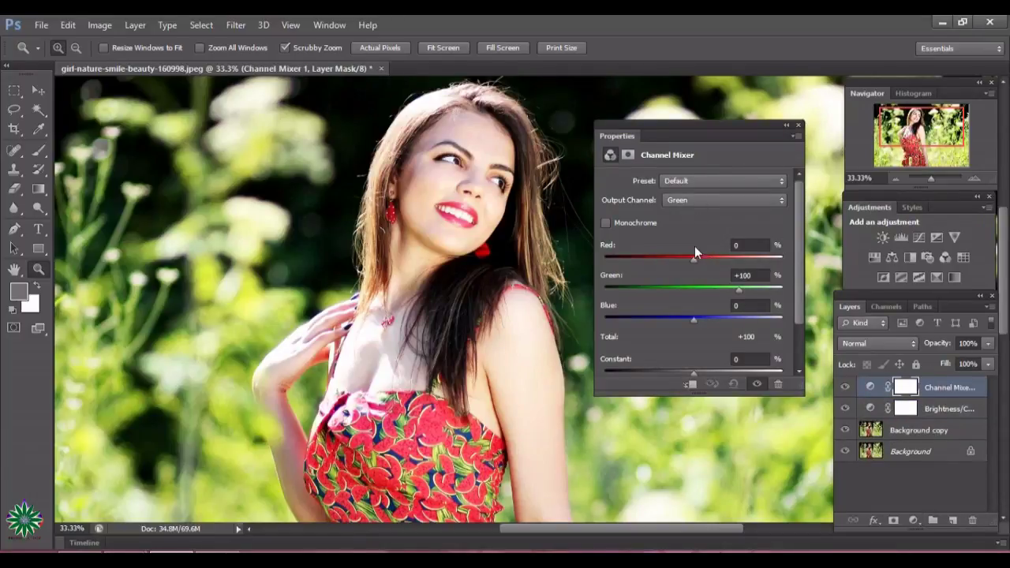
drag(696, 261, 702, 263)
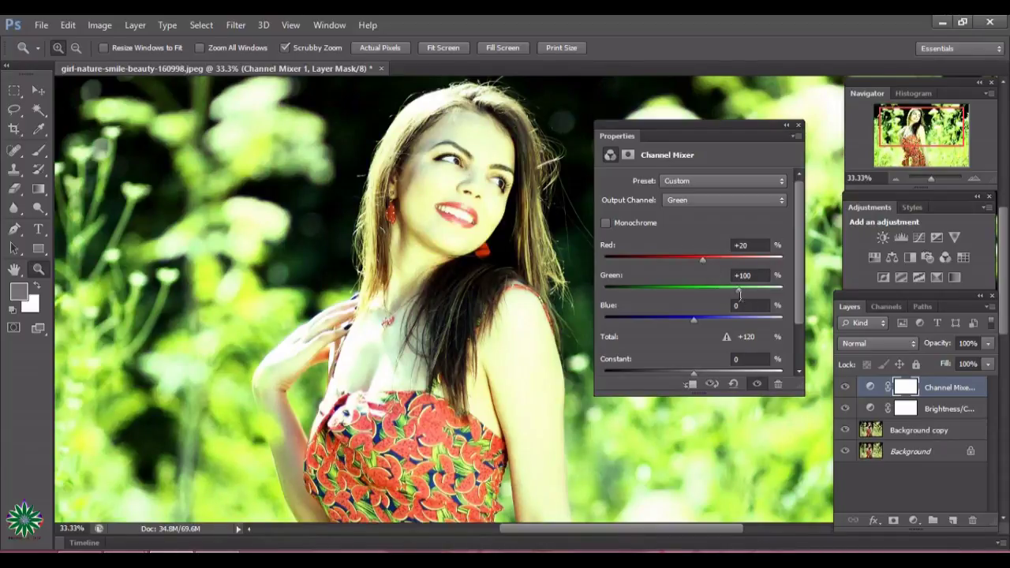
drag(739, 289, 725, 290)
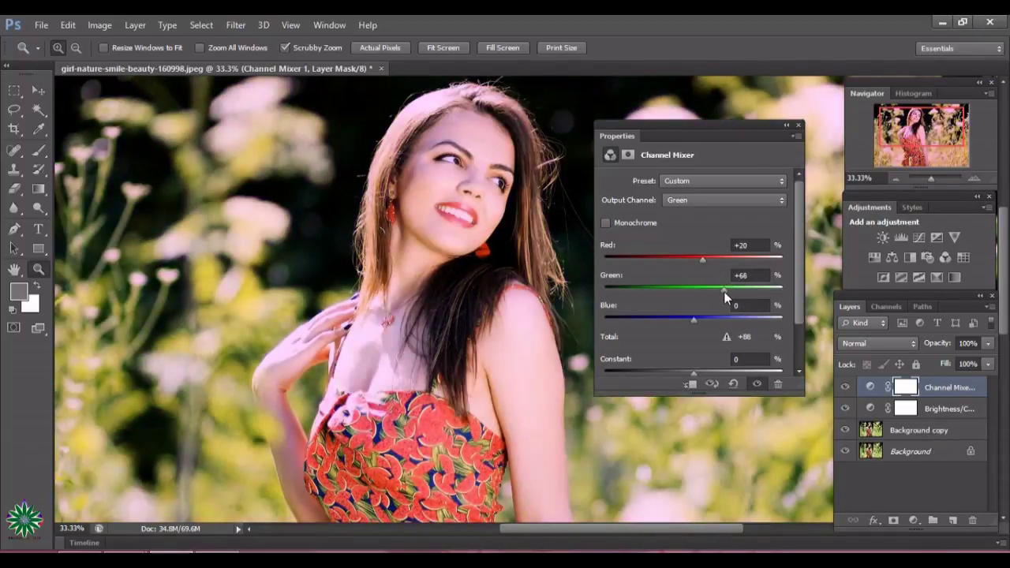
click(724, 291)
drag(697, 320, 705, 321)
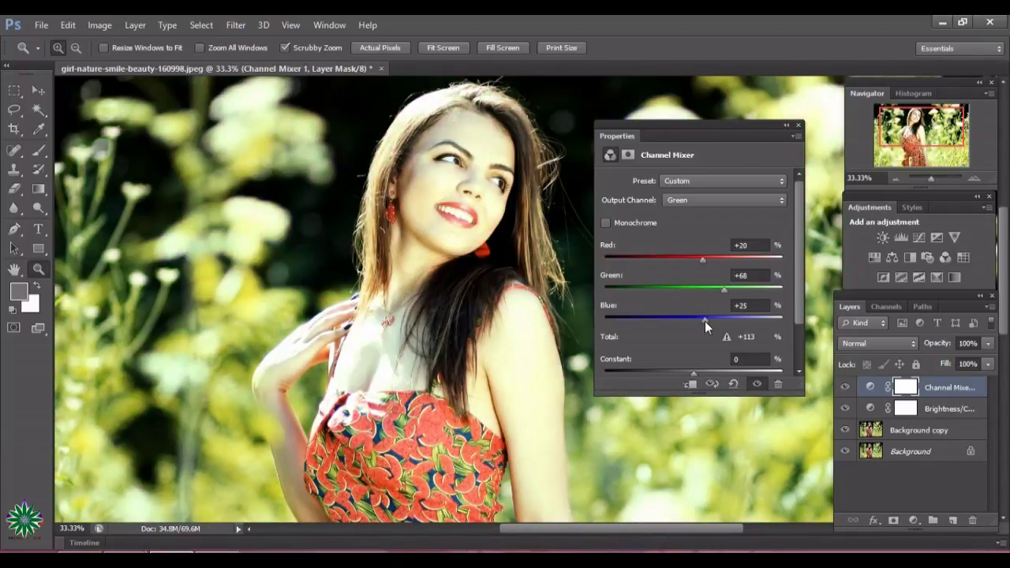
Step: Set the Channel Mixer's Blue output to Red +20, Green +35, Blue +43, Constant -18
click(690, 202)
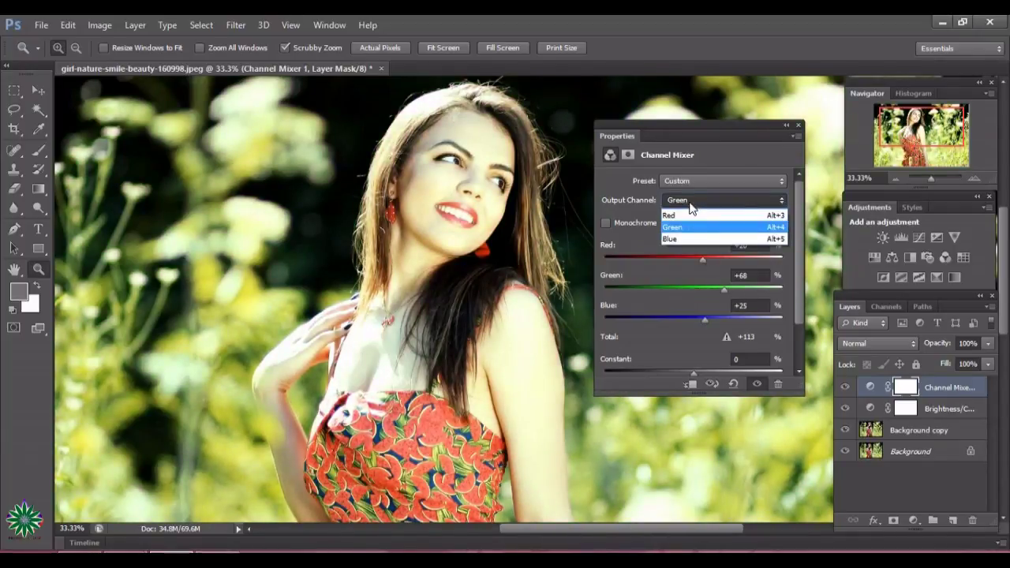
click(690, 239)
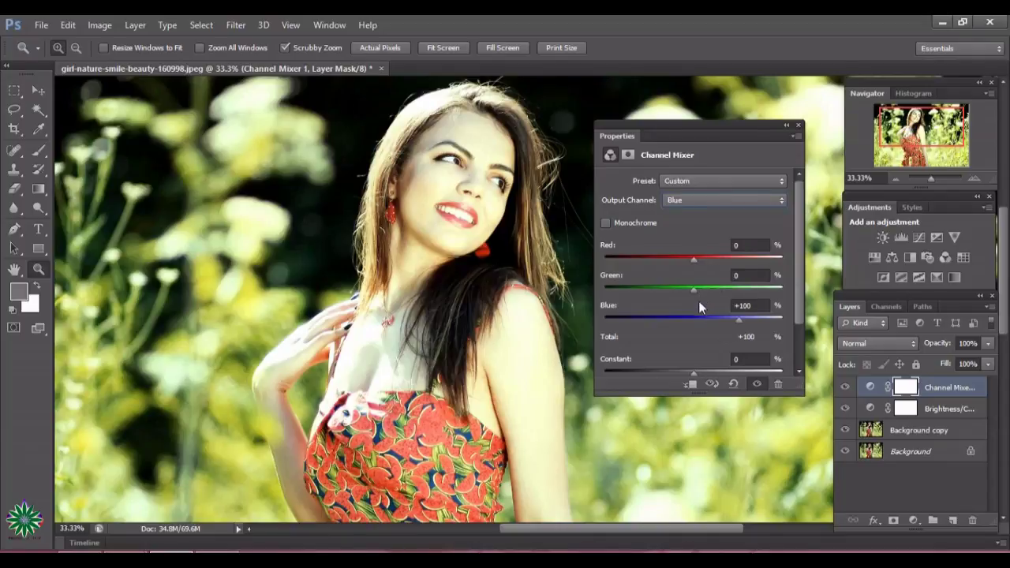
drag(694, 287, 704, 288)
drag(696, 258, 701, 259)
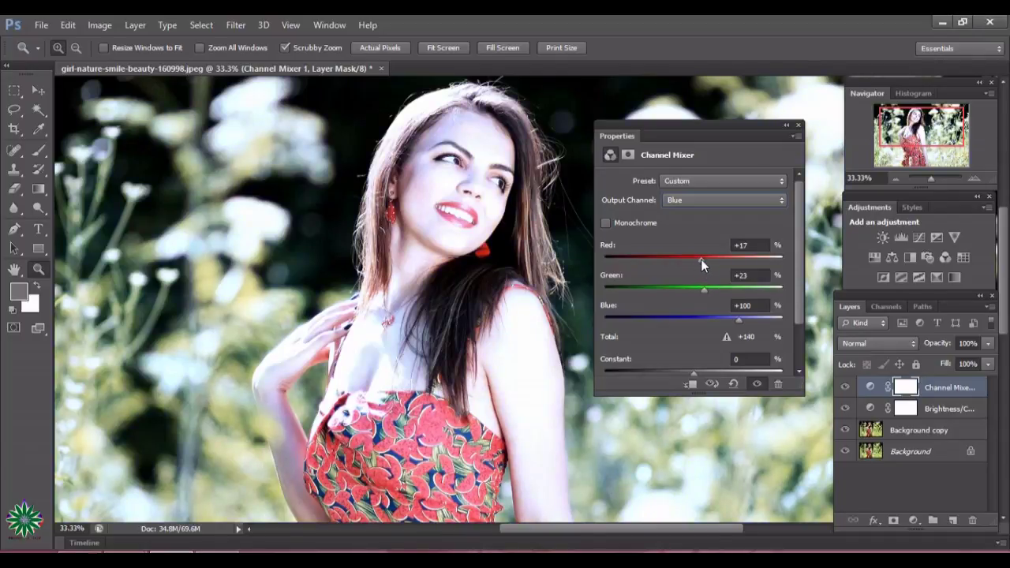
mouse_move(742, 321)
mouse_down()
mouse_move(709, 317)
mouse_move(702, 260)
mouse_up()
mouse_move(692, 371)
mouse_down()
mouse_move(710, 371)
mouse_move(685, 372)
mouse_up()
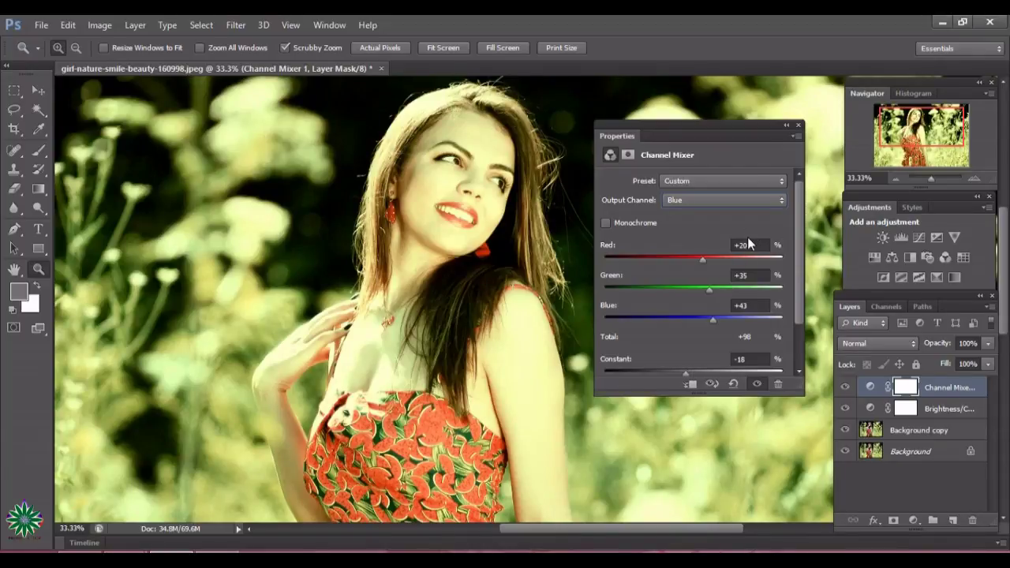
click(799, 129)
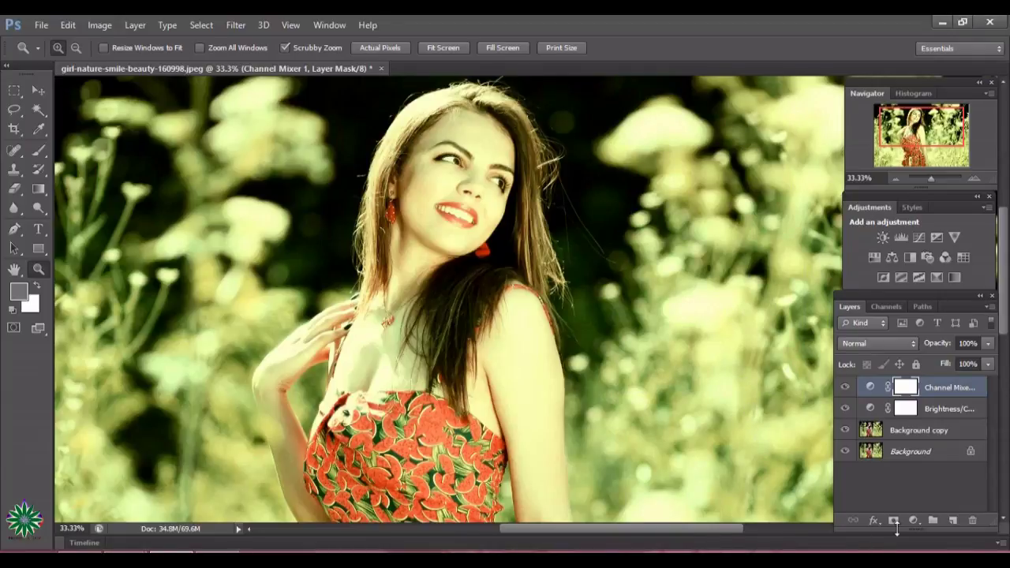
Step: Add a Gradient Map layer using the Orange, Yellow, Orange preset gradient
click(916, 522)
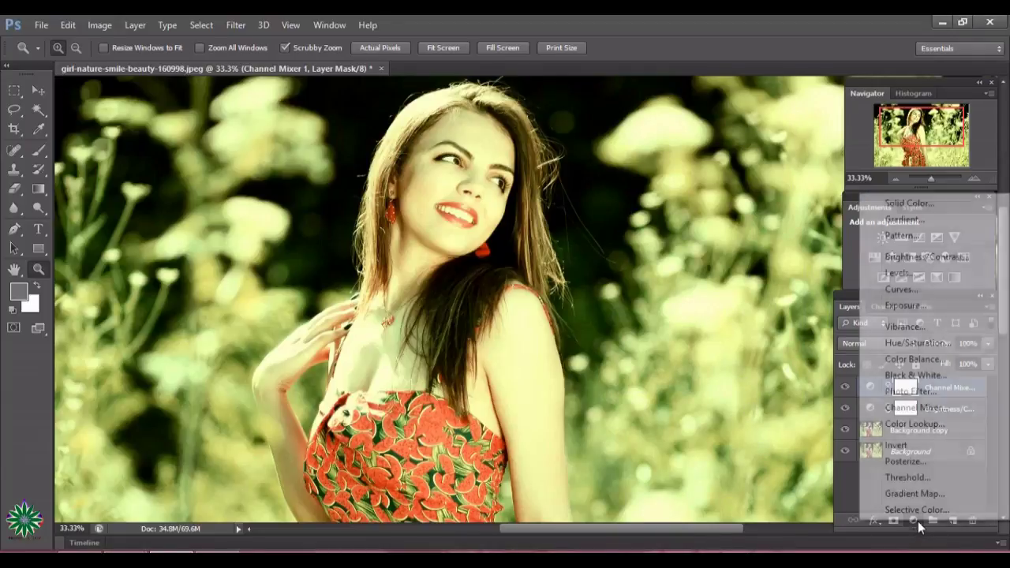
click(914, 494)
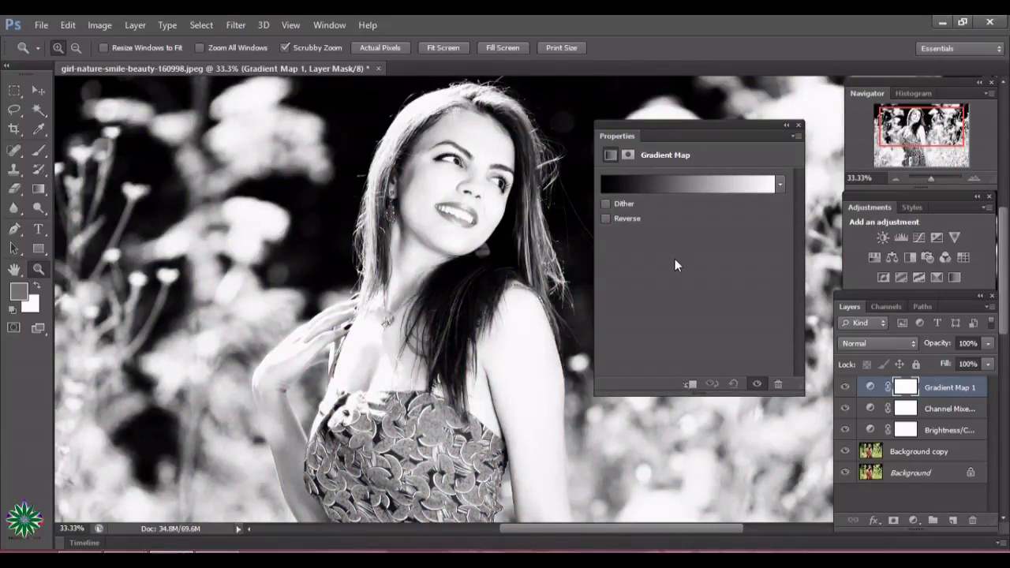
click(664, 185)
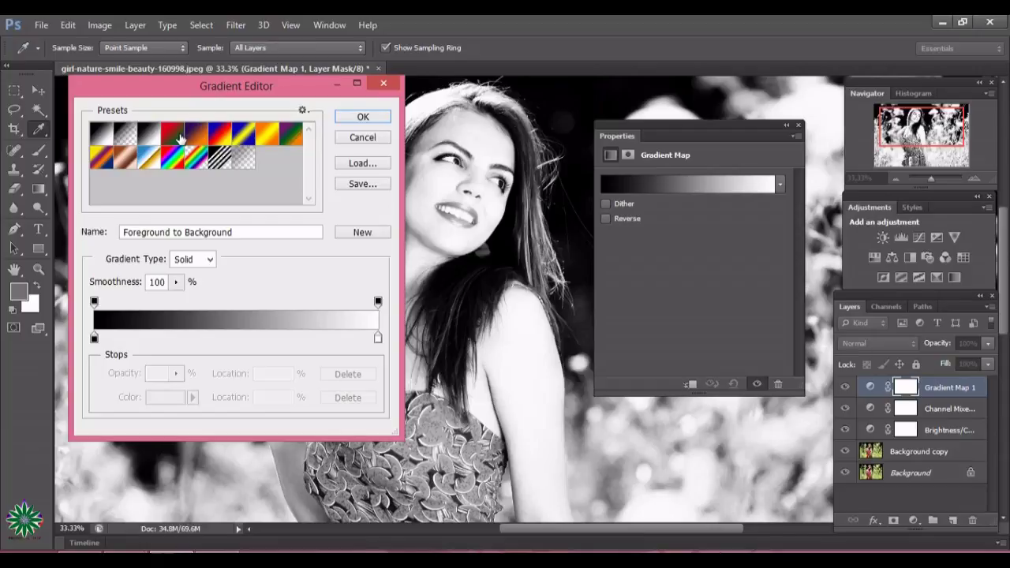
click(266, 134)
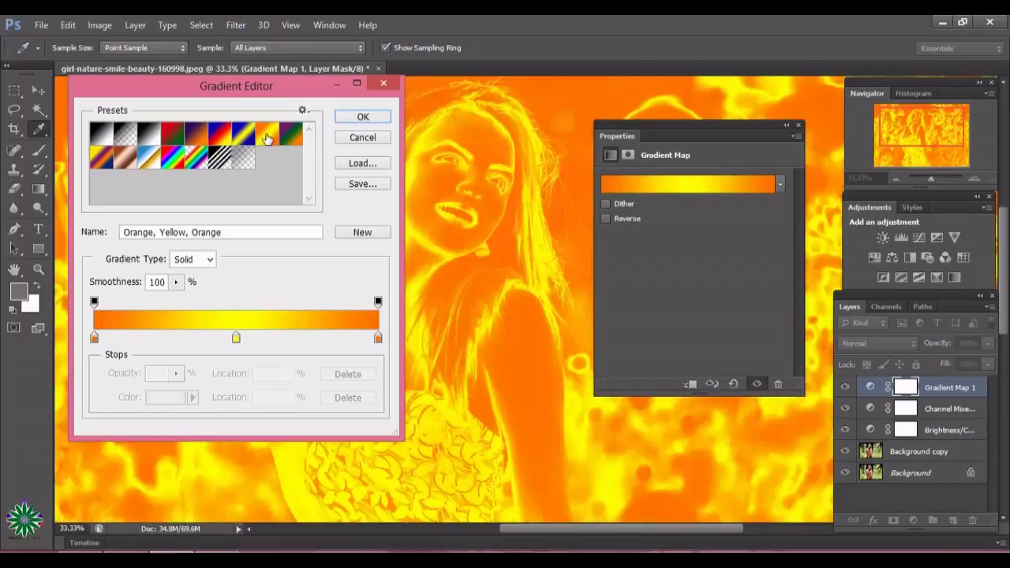
click(354, 115)
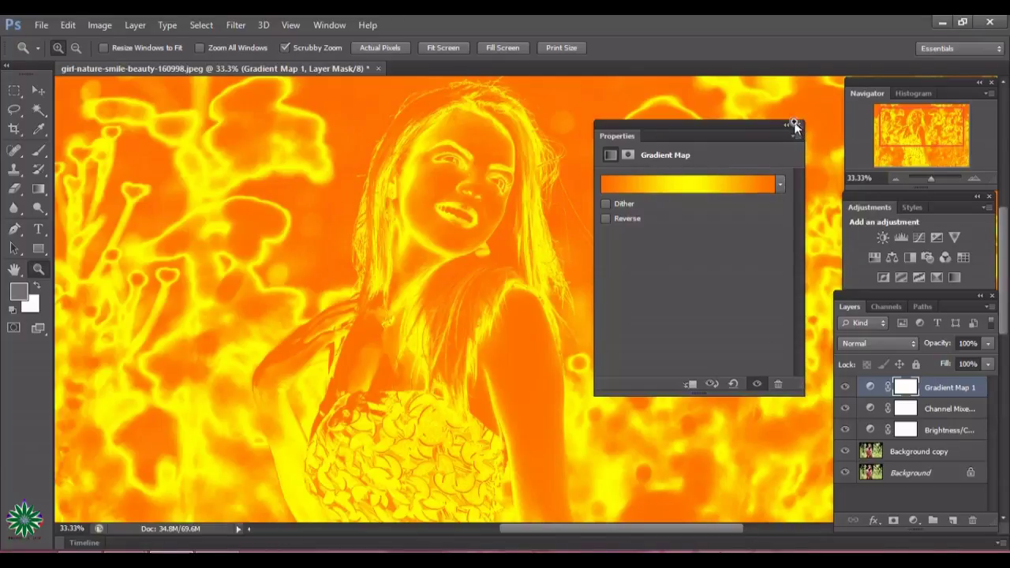
click(798, 124)
Step: Set Gradient Map 1 to Soft Light blend mode at 25% opacity
click(890, 342)
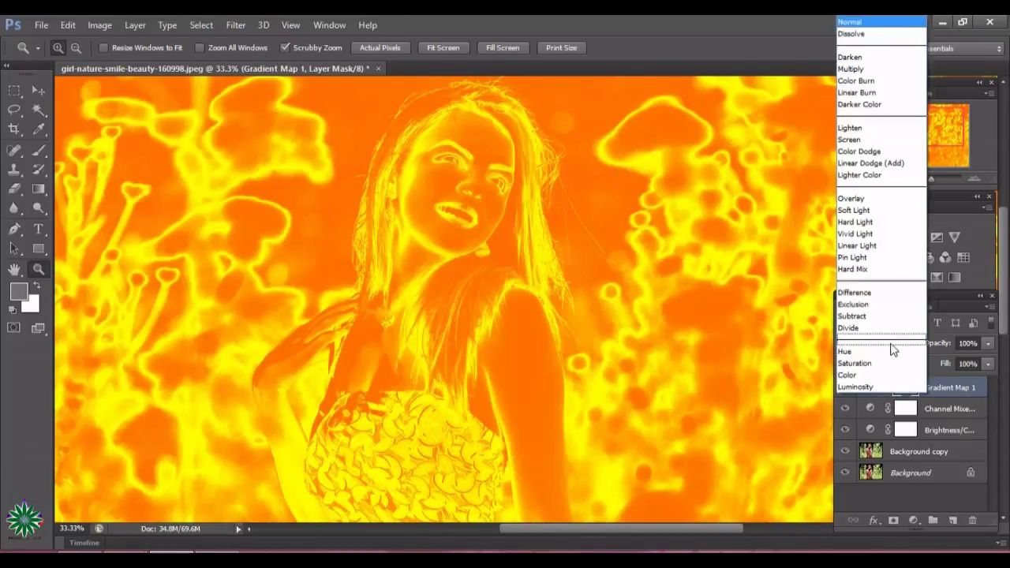
click(861, 210)
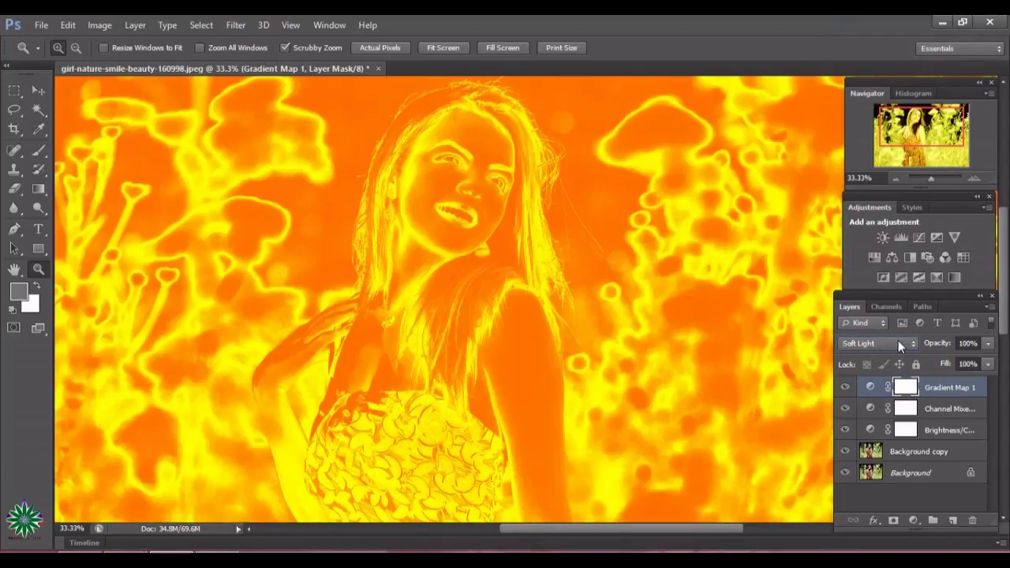
click(989, 344)
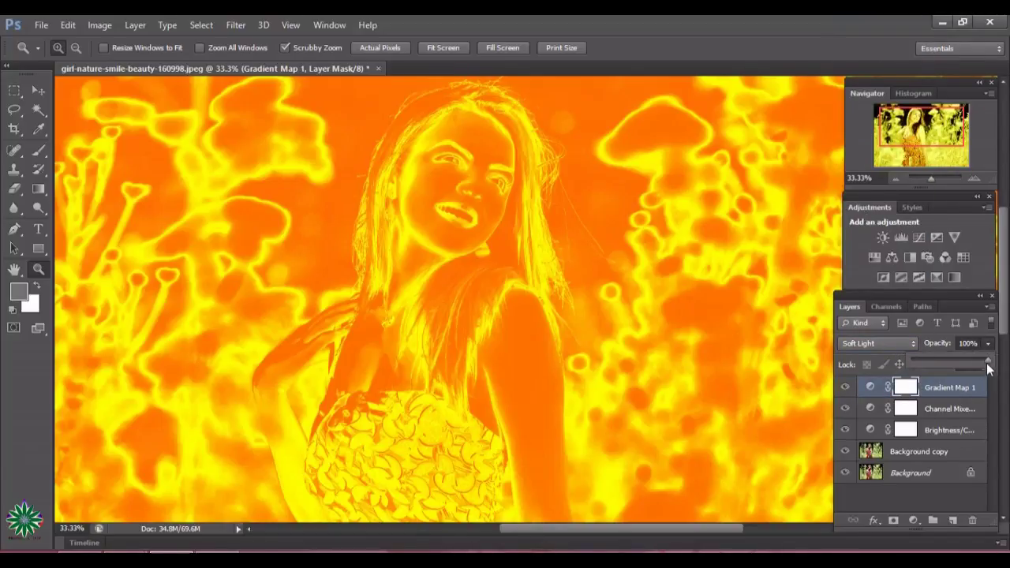
drag(988, 360, 934, 360)
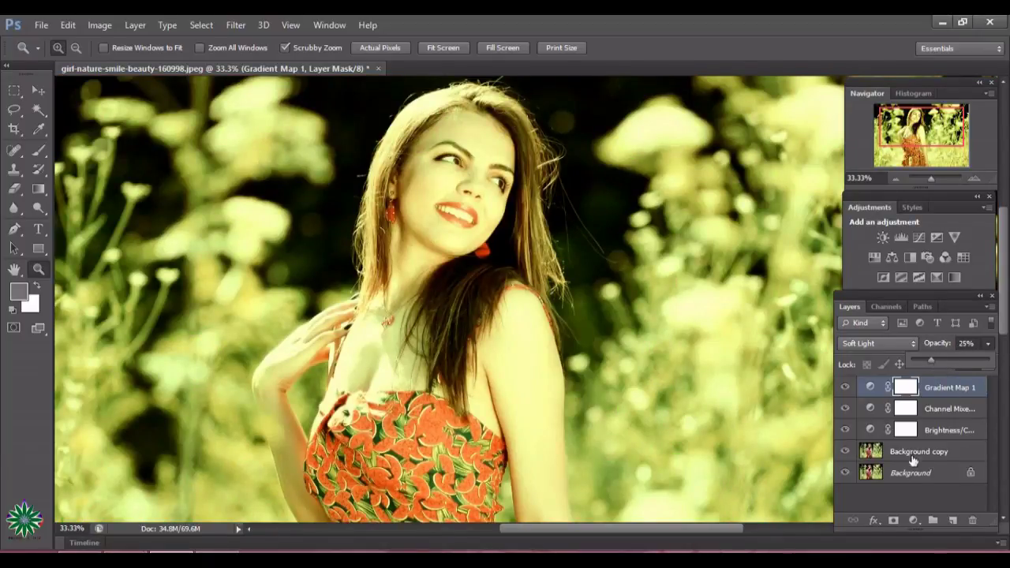
Step: Add a Hue/Saturation layer and lower its Hue, Saturation and Lightness
click(918, 522)
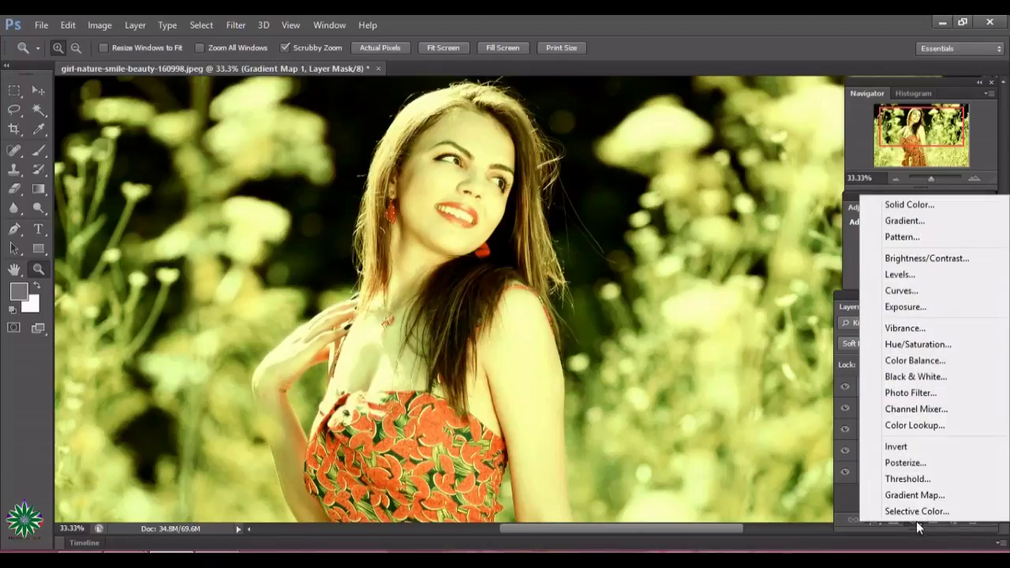
click(917, 345)
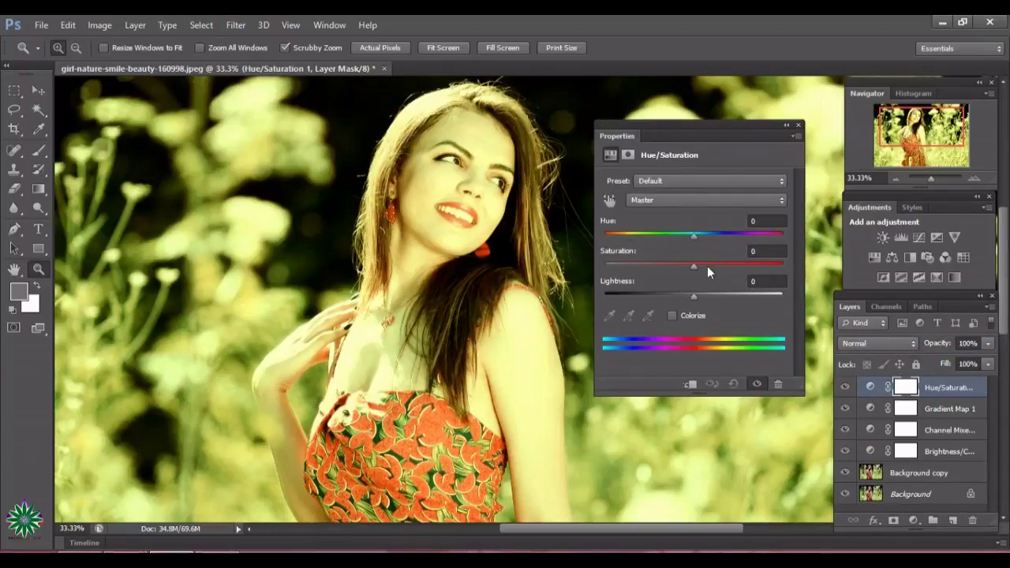
mouse_move(695, 236)
mouse_down()
mouse_move(713, 237)
mouse_move(634, 236)
mouse_move(661, 234)
mouse_up()
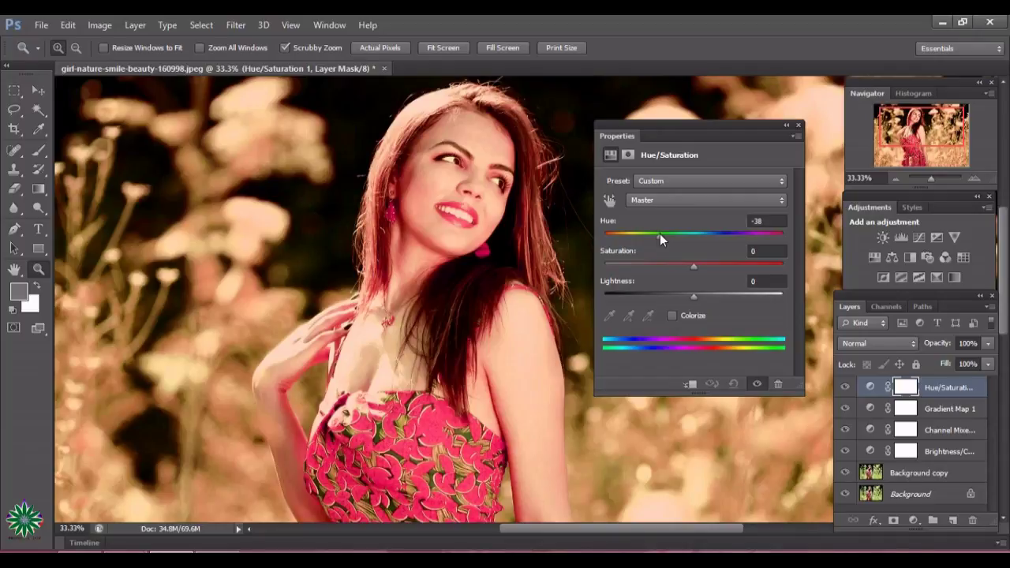
mouse_move(693, 266)
mouse_down()
mouse_move(723, 268)
mouse_move(654, 265)
mouse_move(672, 262)
mouse_up()
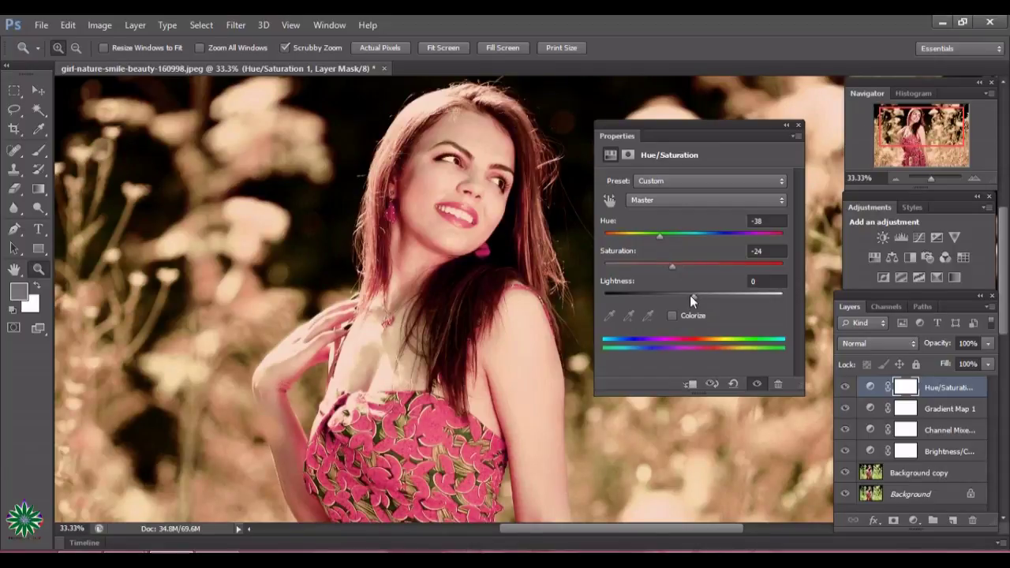
mouse_move(690, 295)
mouse_down()
mouse_move(673, 297)
mouse_move(685, 297)
mouse_move(663, 264)
mouse_up()
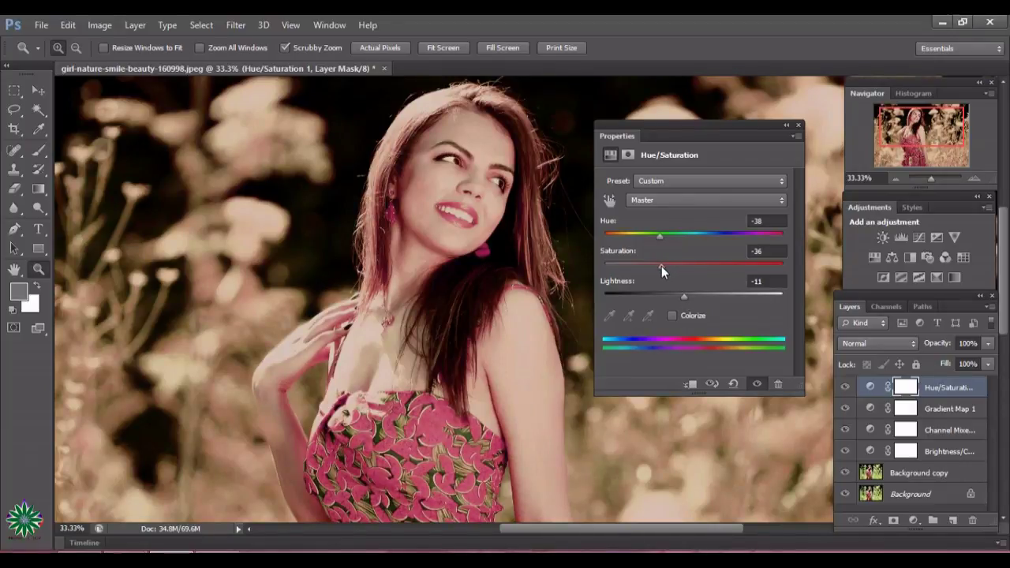
Step: Shift the hue and saturation of the Yellows range
click(663, 202)
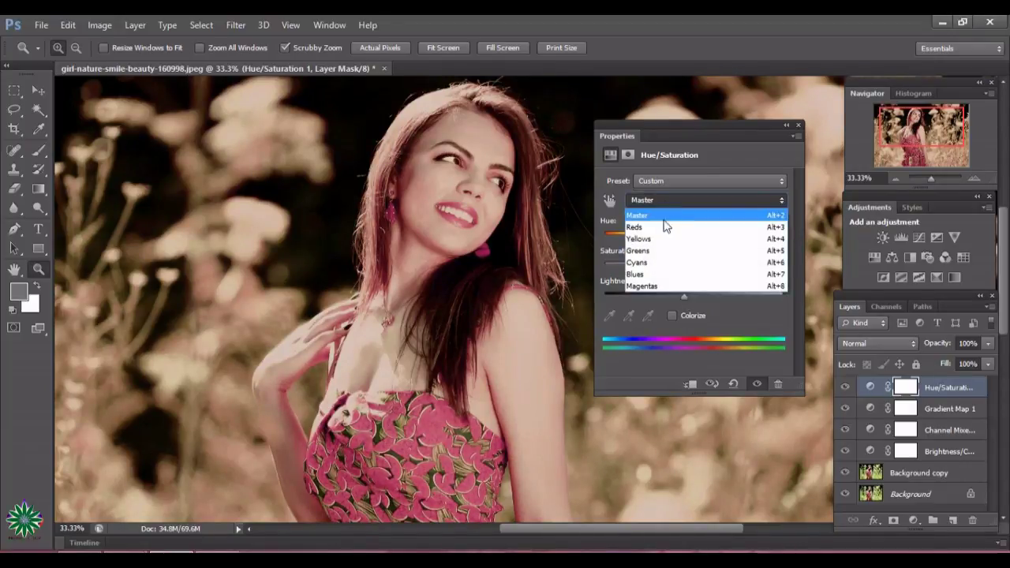
click(663, 238)
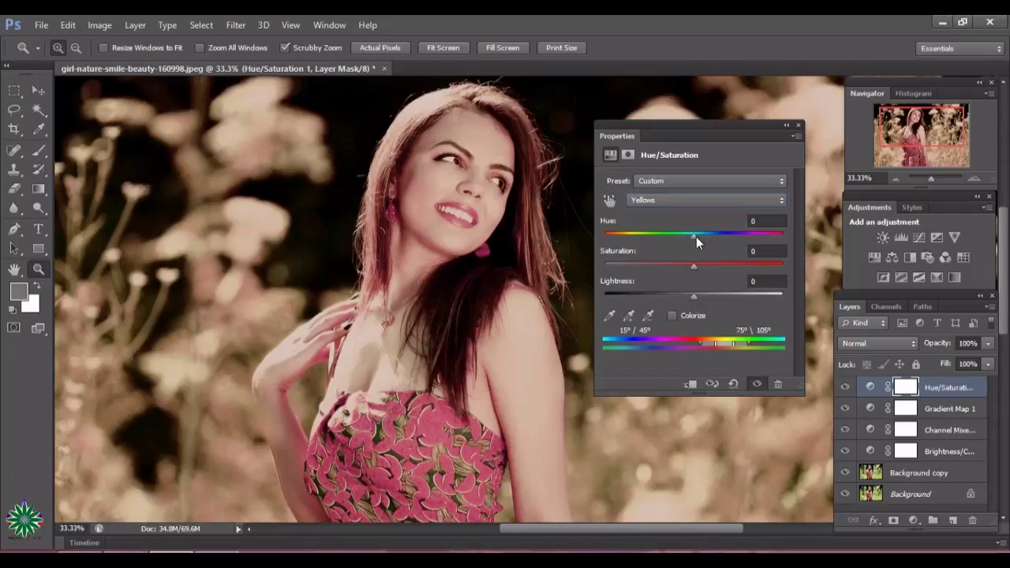
drag(696, 237, 662, 237)
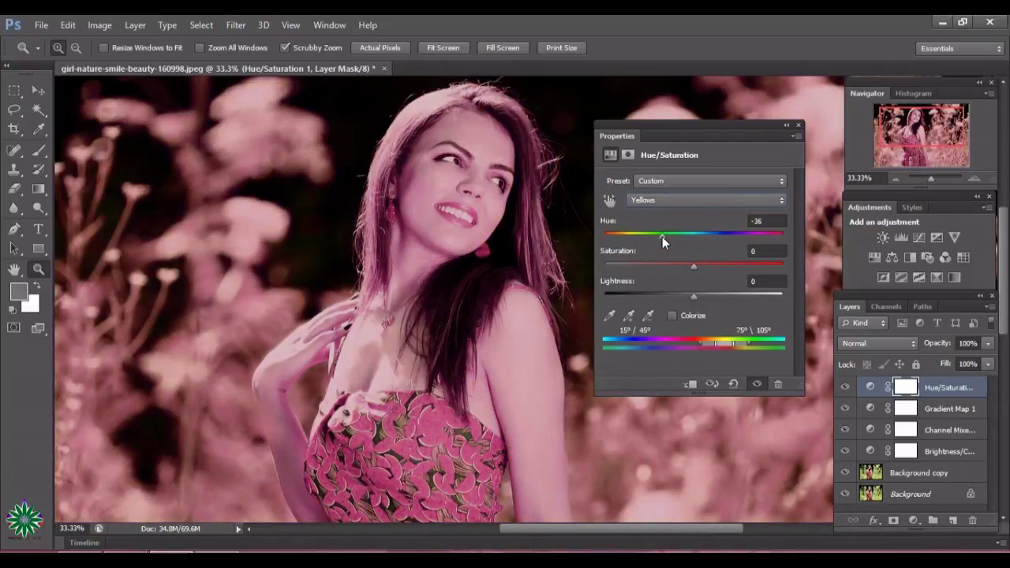
mouse_move(693, 269)
mouse_down()
mouse_move(630, 235)
mouse_move(661, 236)
mouse_up()
Step: Try Colorize, turn it off, and settle on Hue -11, Saturation -7, Lightness -11
click(672, 316)
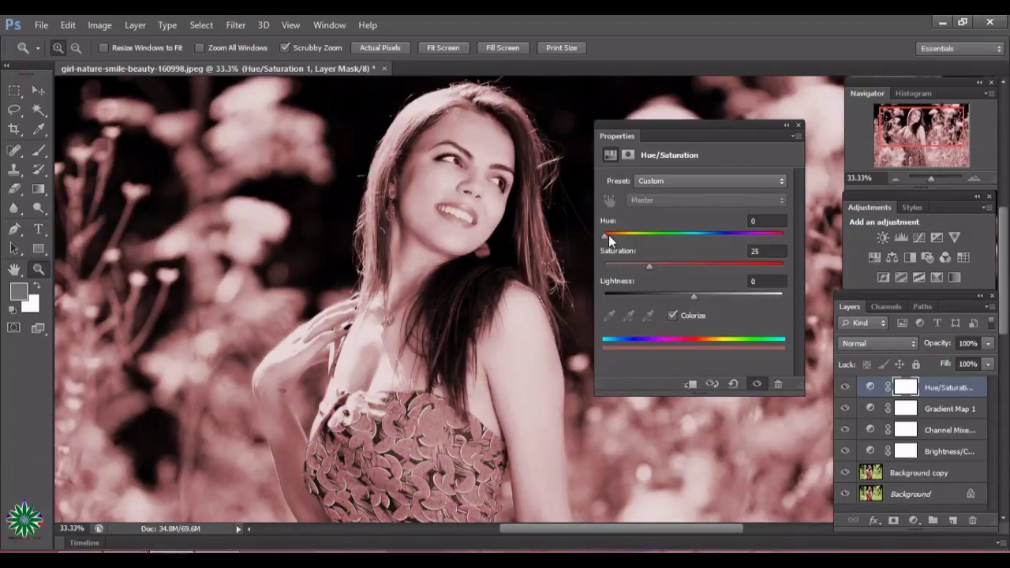
mouse_move(607, 235)
mouse_down()
mouse_move(670, 238)
mouse_move(634, 238)
mouse_up()
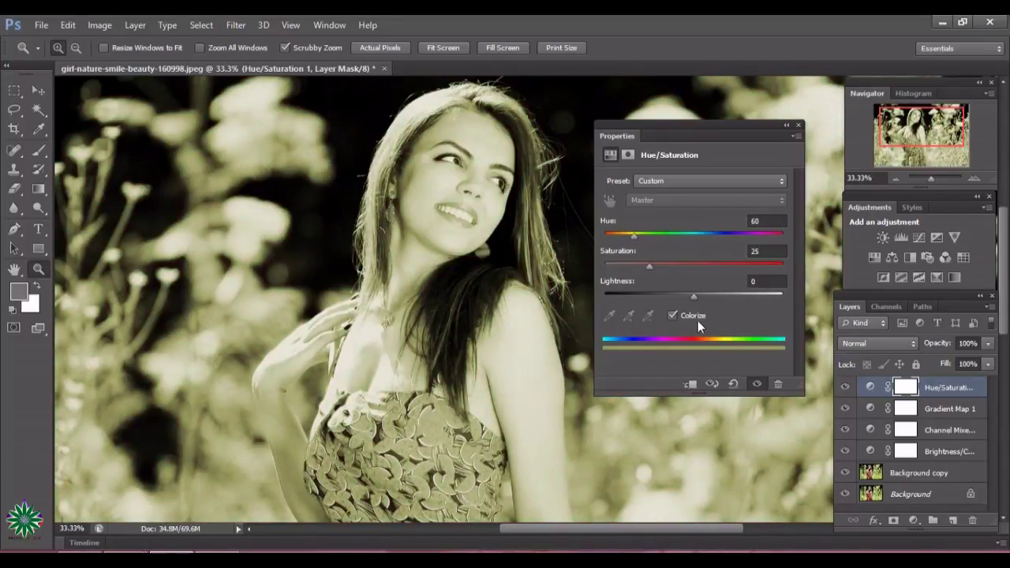
click(672, 315)
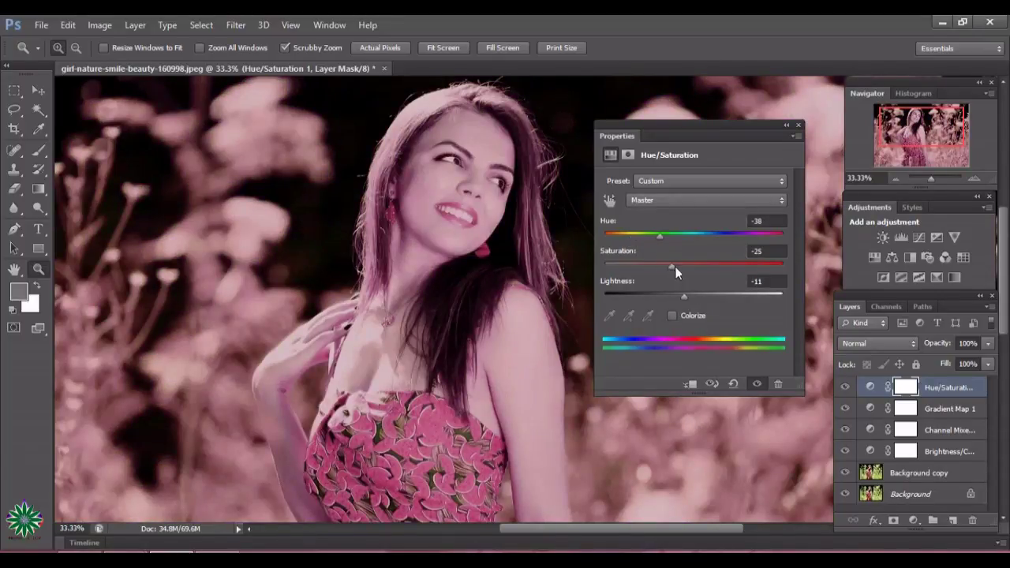
mouse_move(664, 270)
mouse_down()
mouse_move(703, 270)
mouse_move(687, 270)
mouse_move(684, 240)
mouse_up()
click(661, 236)
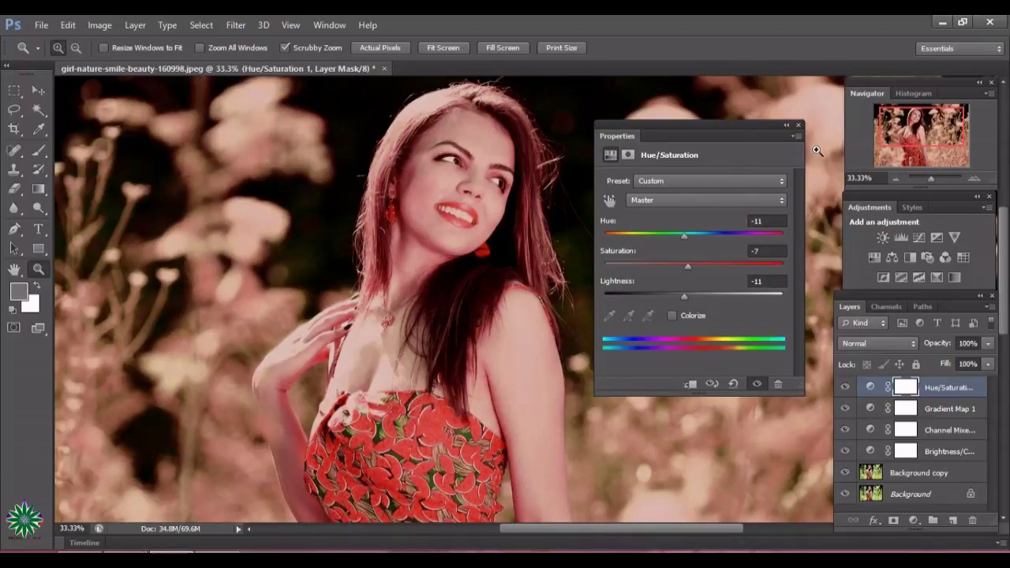
click(799, 124)
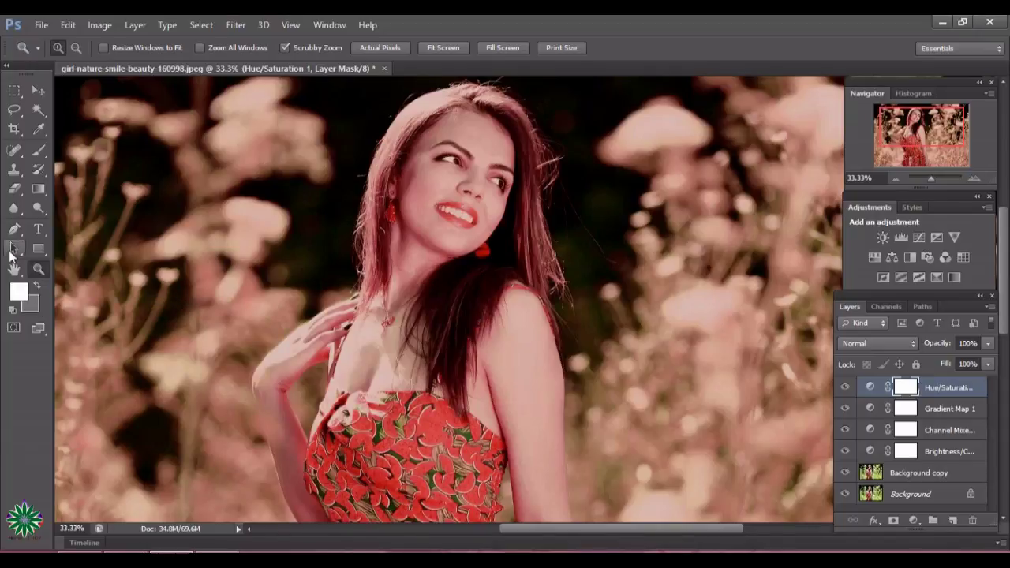
Step: Switch from the Gradient tool to the Paint Bucket tool
click(37, 193)
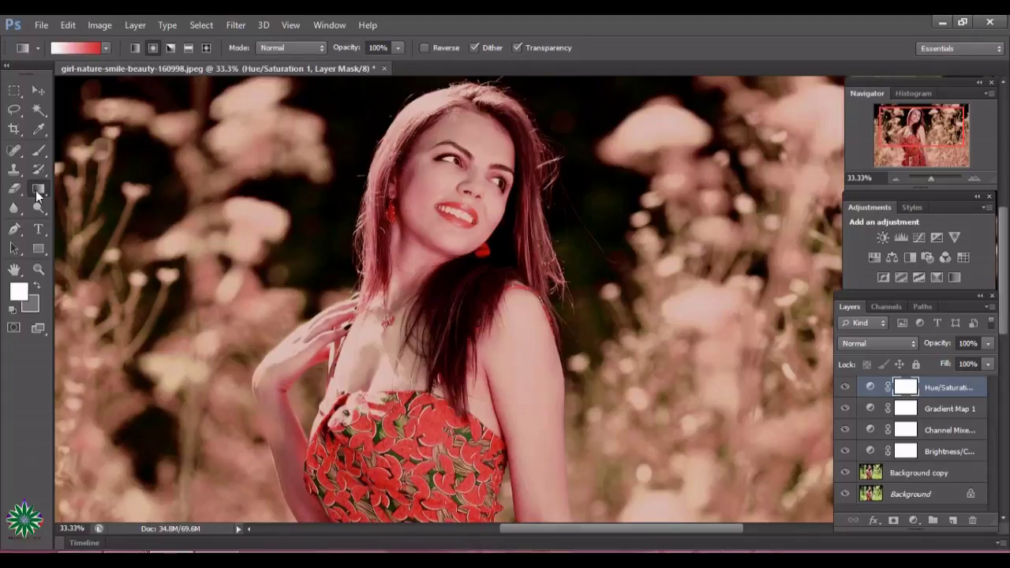
right_click(37, 195)
click(83, 202)
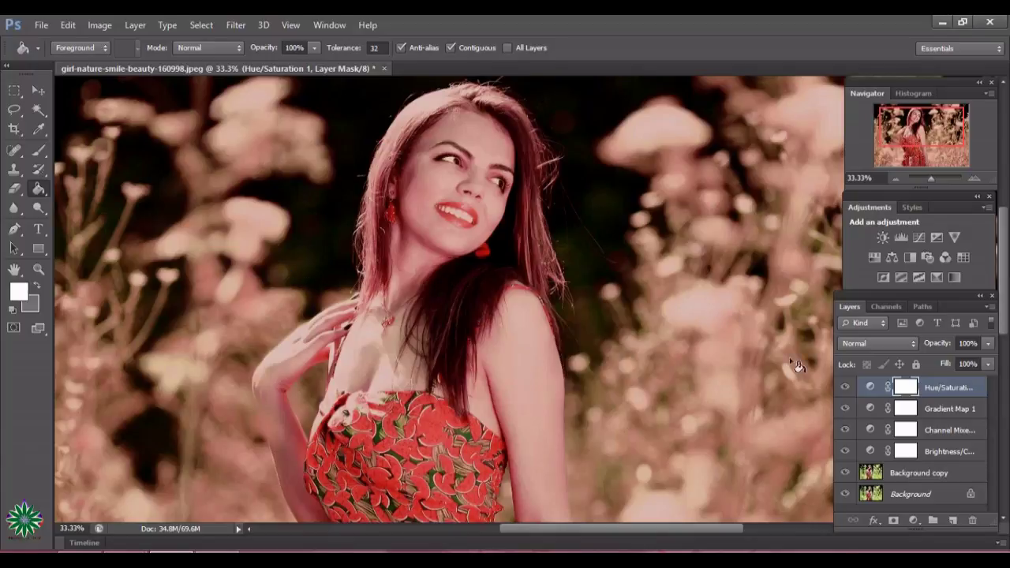
Step: Toggle the Hue/Saturation layer's visibility to compare, then blend it in Screen mode
click(845, 387)
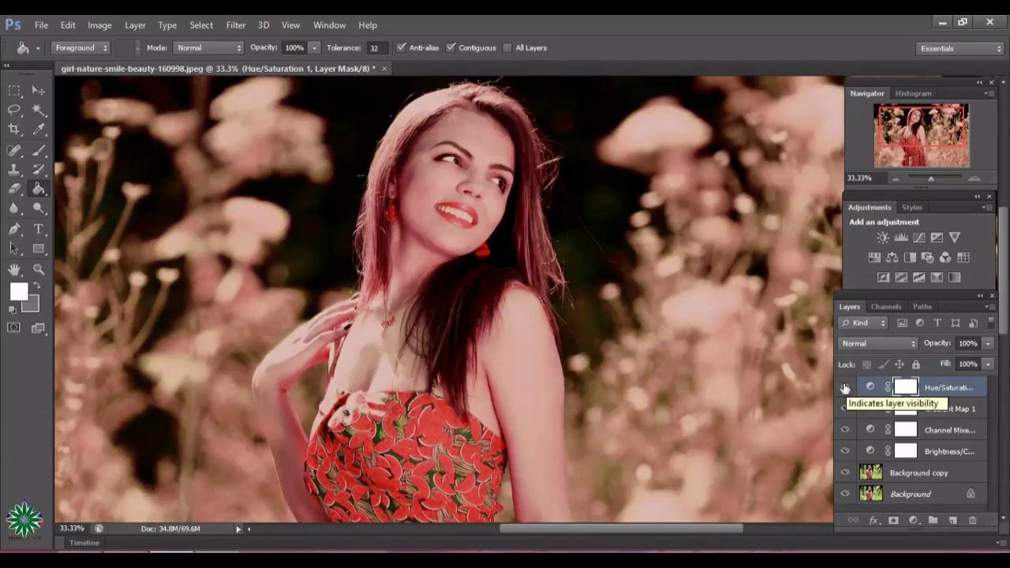
click(892, 343)
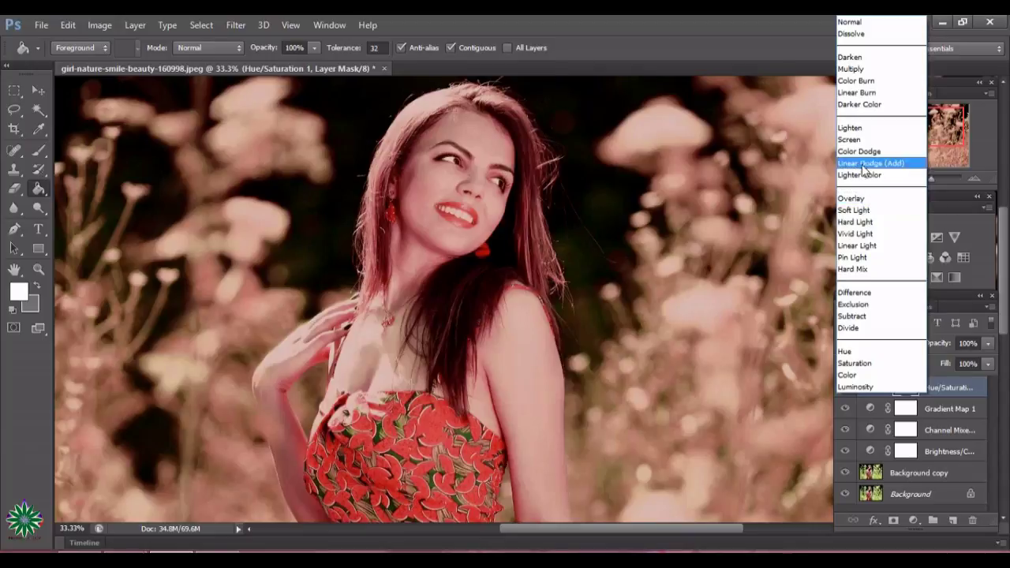
click(856, 140)
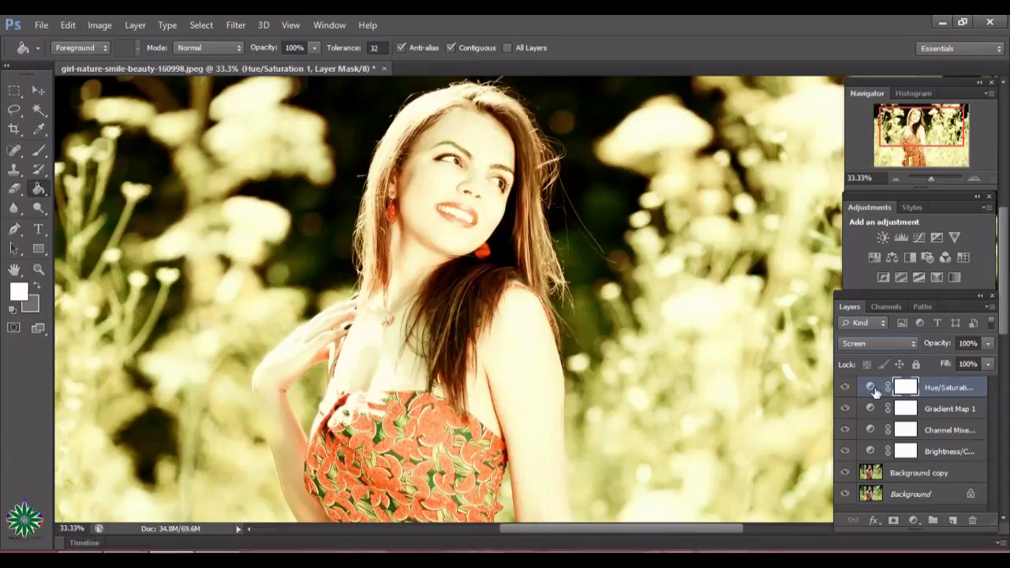
Step: Move the Channel Mixer 1 layer above Gradient Map 1 in the stack
click(952, 411)
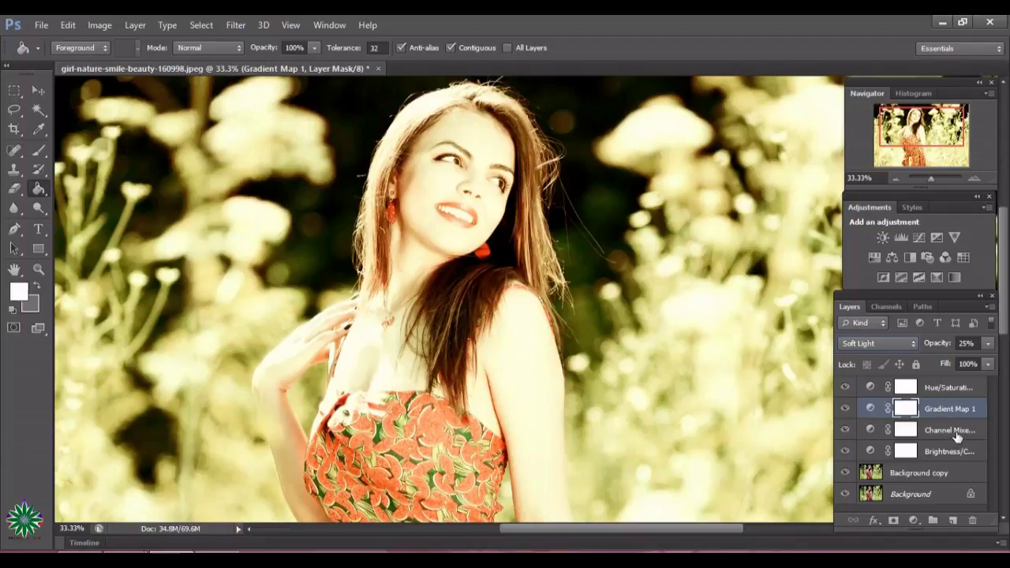
click(957, 431)
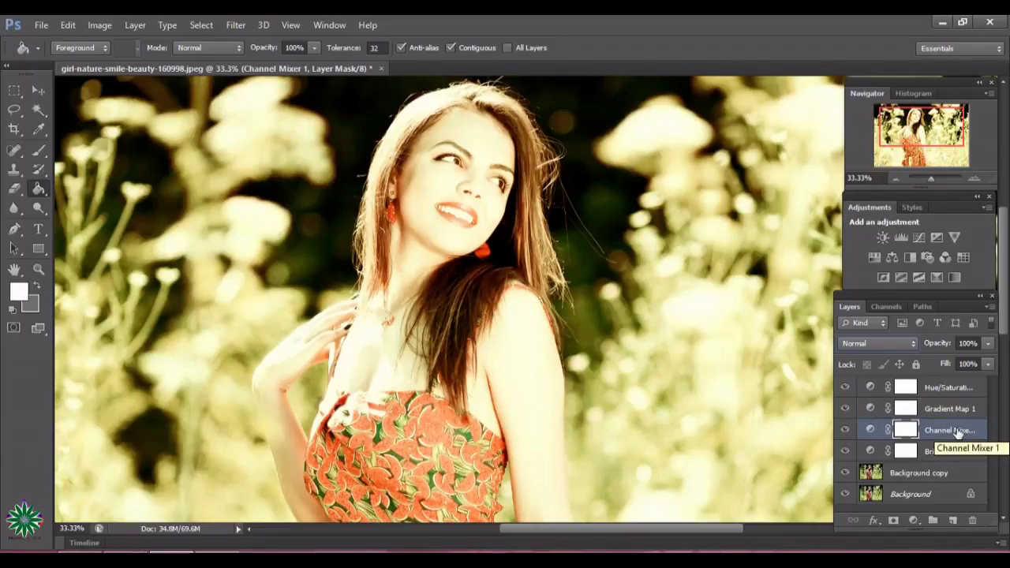
drag(957, 431, 958, 408)
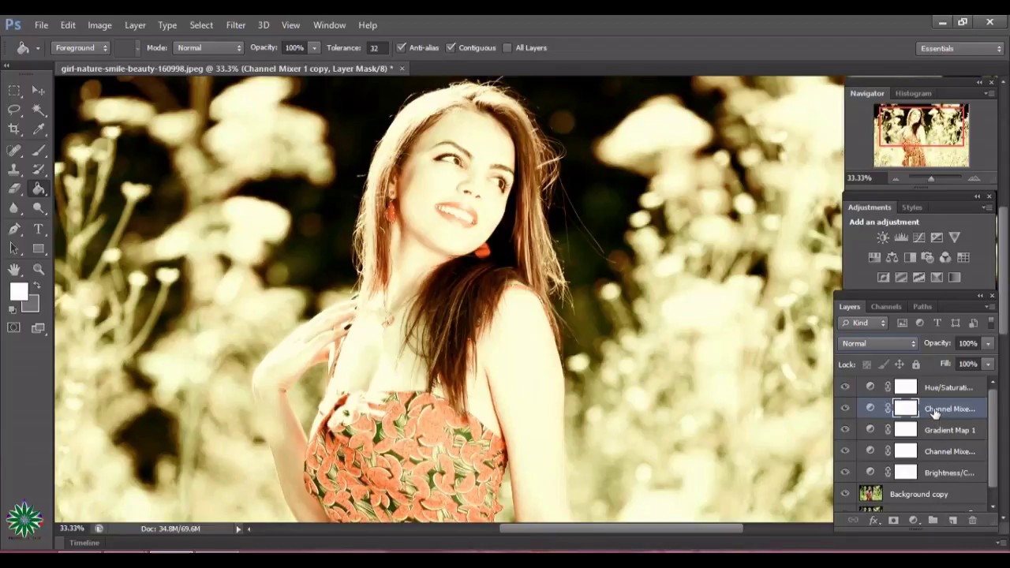
Step: Feather the Channel Mixer 1 copy mask to 5.4 px at 82% density, then pick the Brush tool
double_click(906, 408)
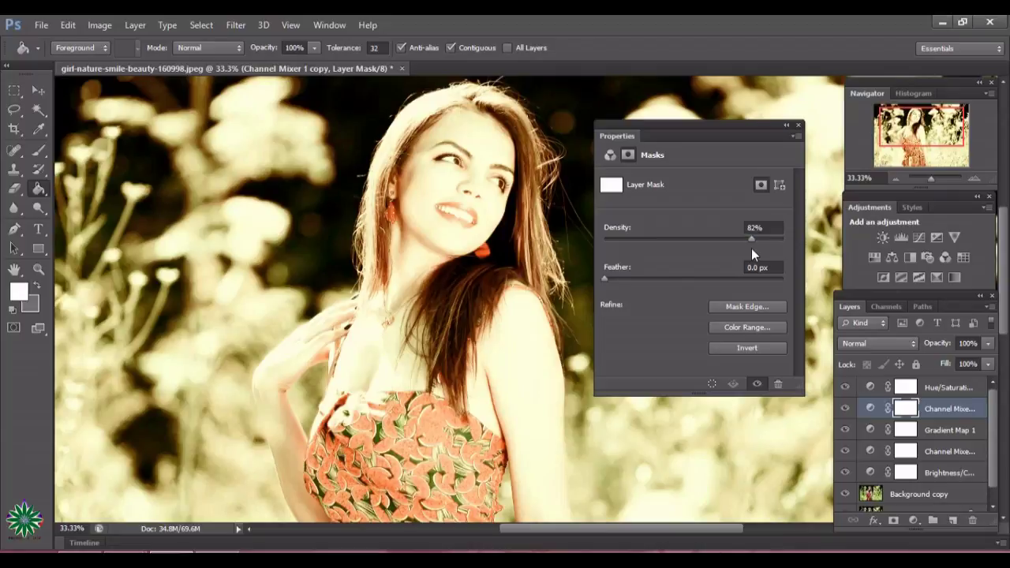
drag(609, 283, 615, 279)
click(635, 214)
click(797, 125)
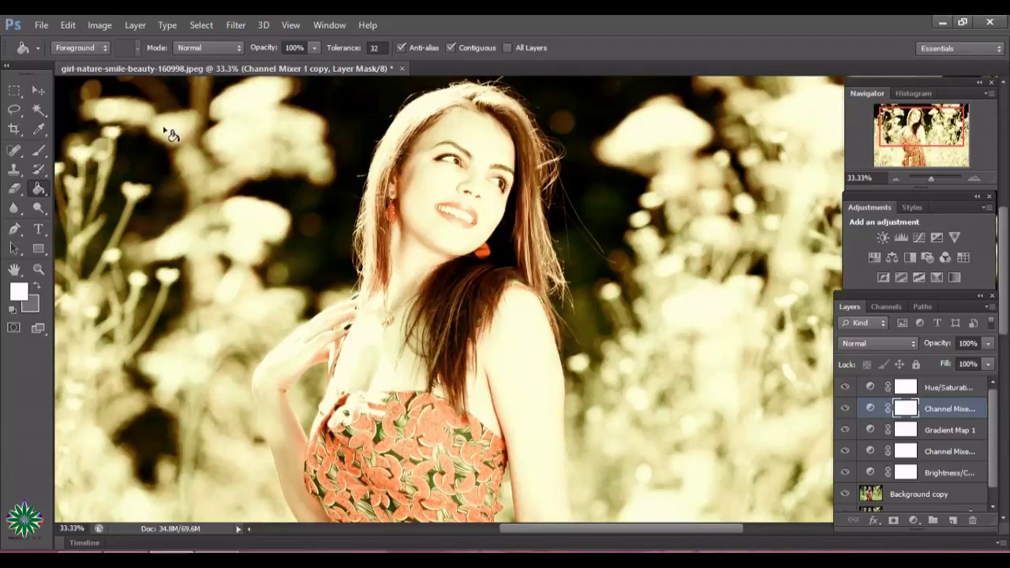
click(37, 91)
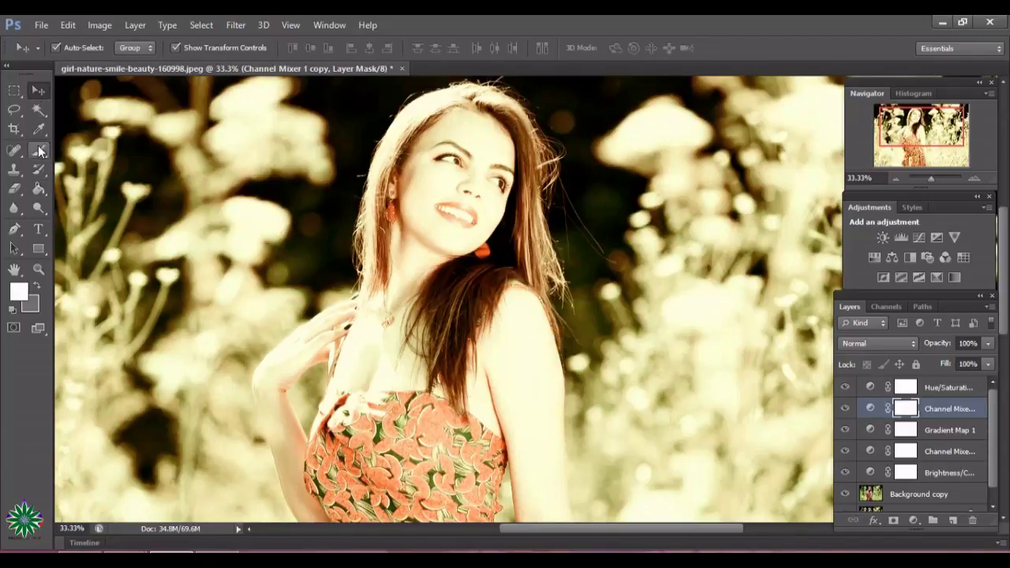
Step: With the brush at 47% opacity, add an empty pixel layer, Layer 1, above Channel Mixer copy
click(39, 151)
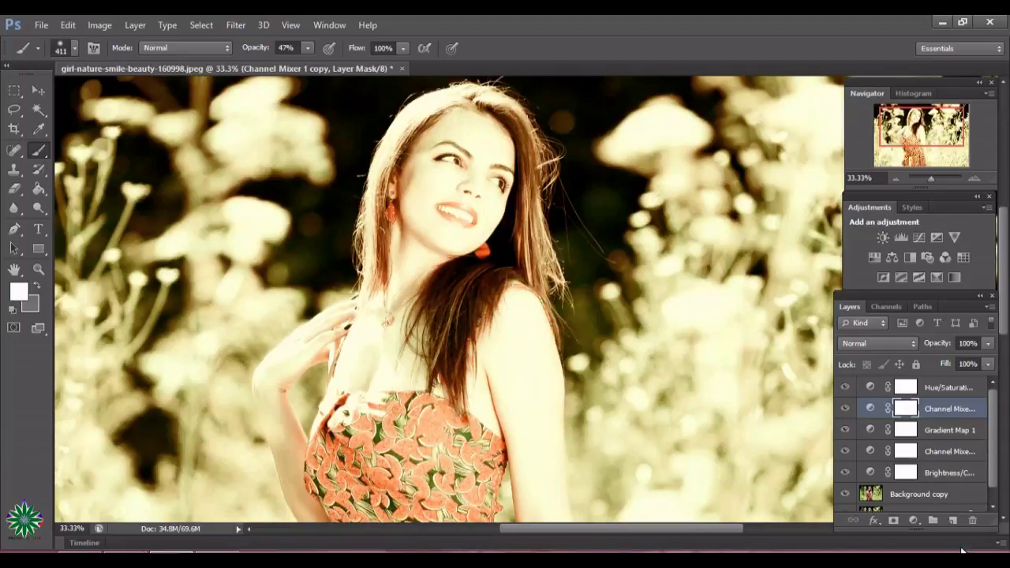
click(953, 522)
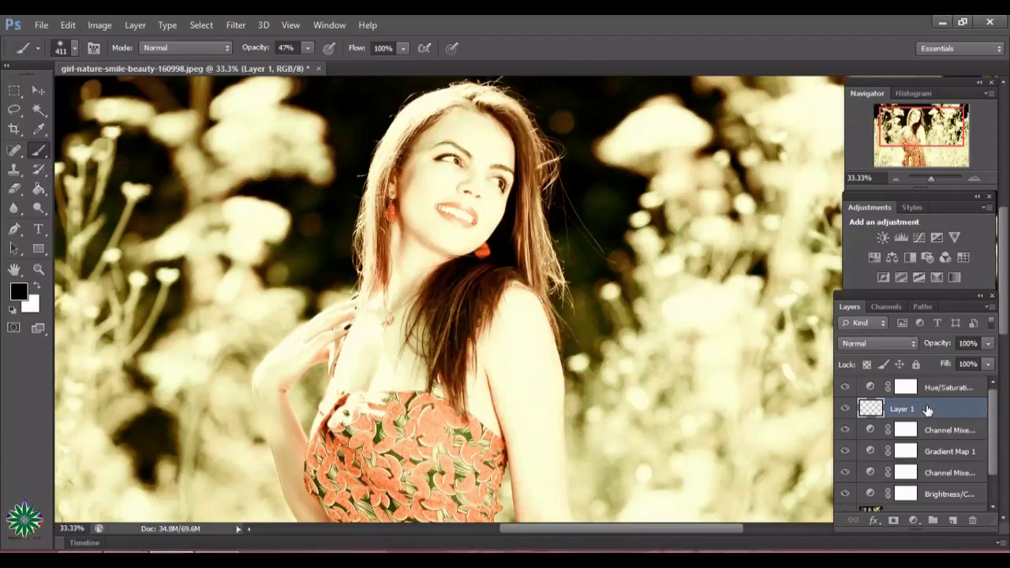
Step: Give Layer 1 an Inner Bevel with Depth 419%, Size 5 px and Soften 10 px
double_click(872, 409)
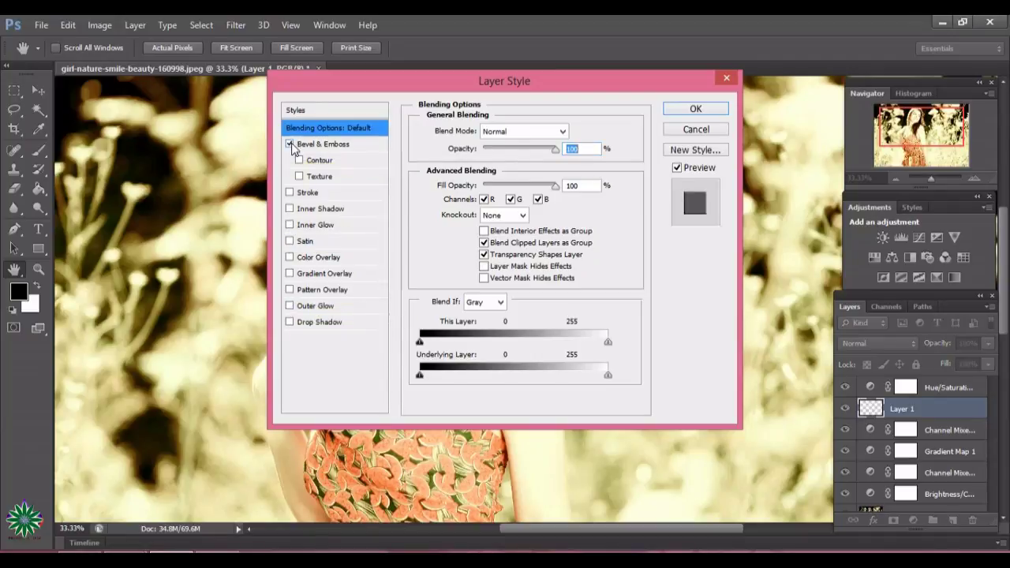
click(319, 149)
drag(499, 83, 249, 195)
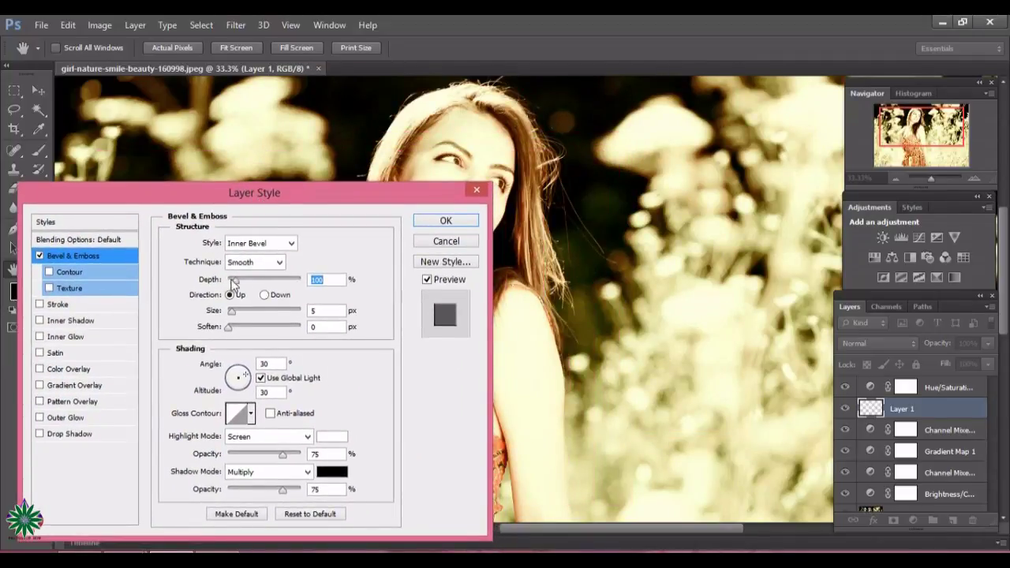
drag(234, 281, 258, 280)
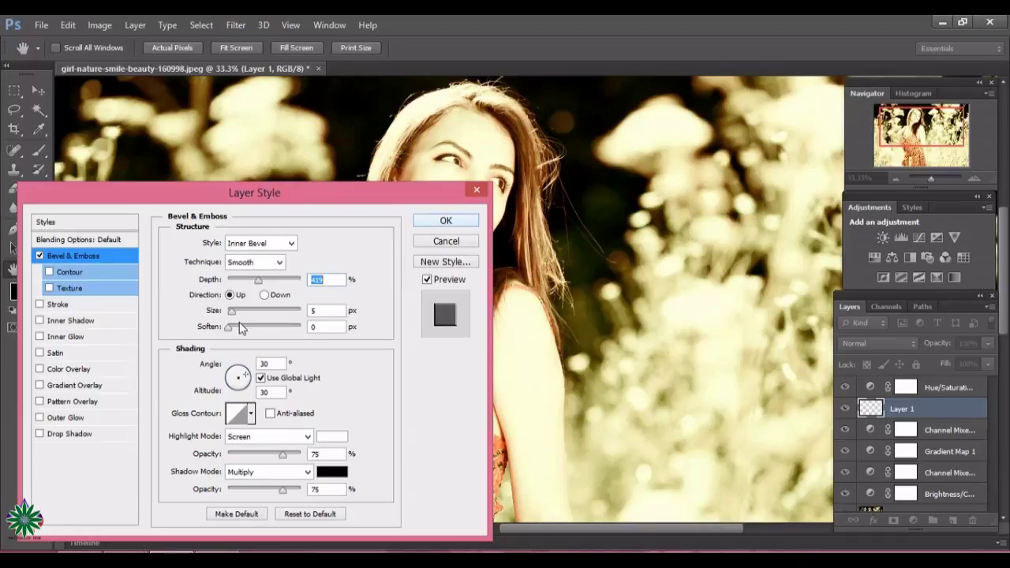
drag(228, 327, 275, 342)
click(442, 222)
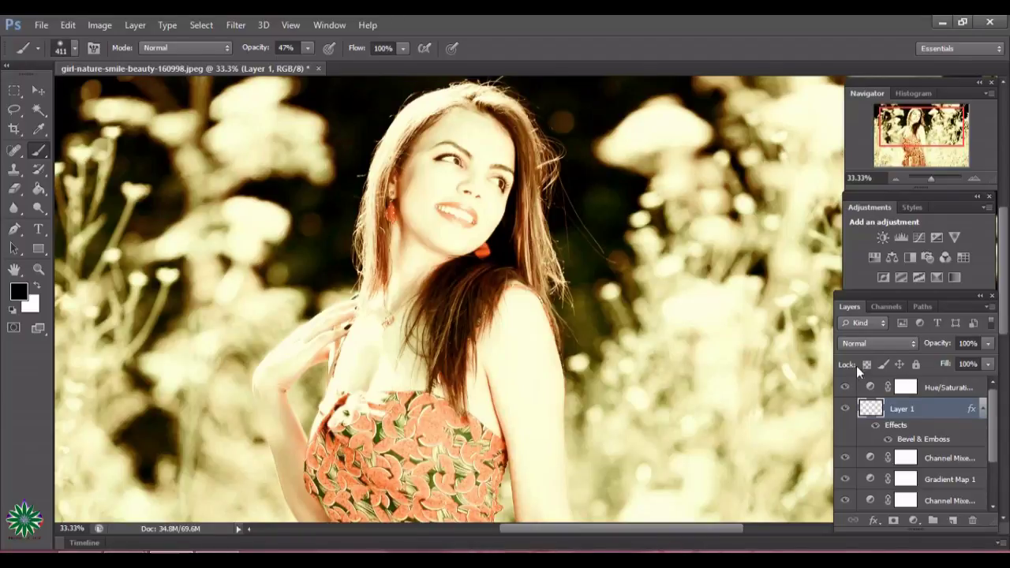
Step: Set Layer 1 to Overlay blend mode at 48% opacity
click(887, 345)
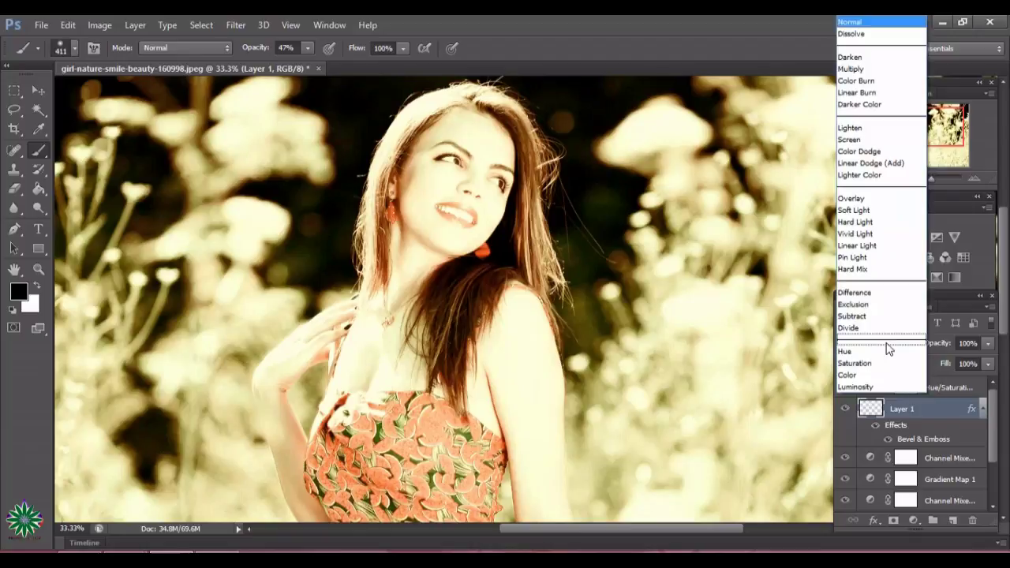
click(876, 198)
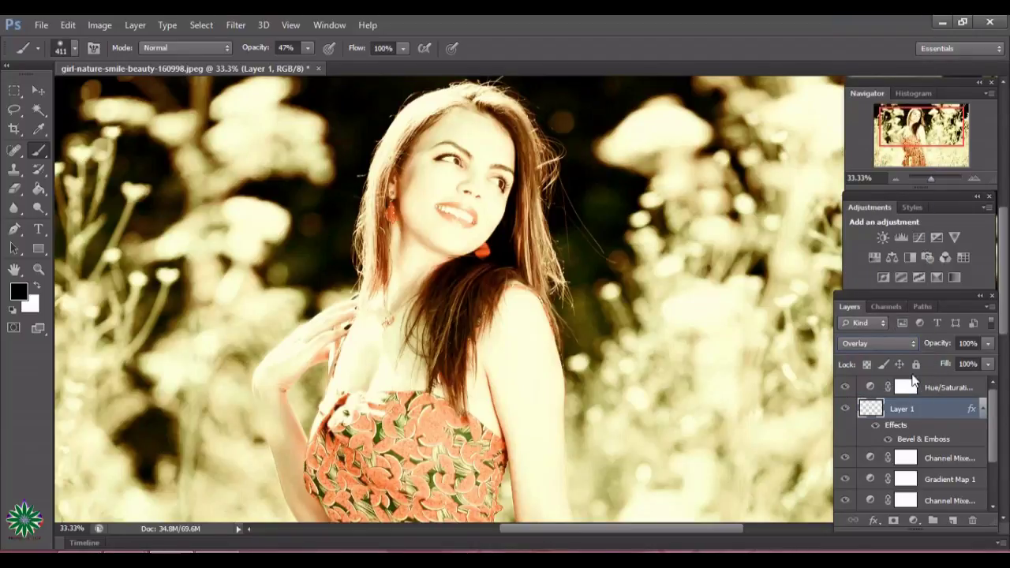
click(987, 363)
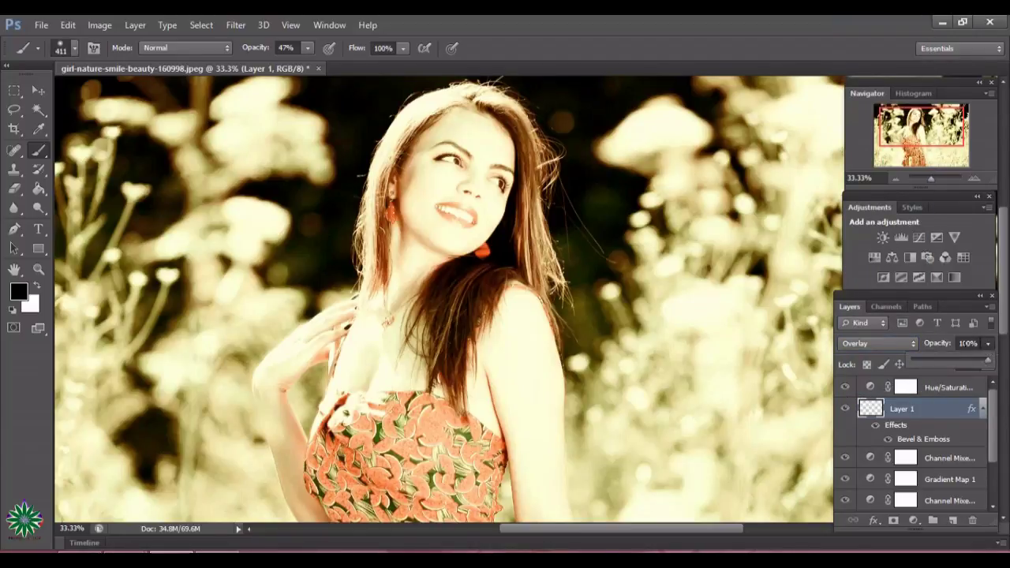
drag(974, 362, 950, 365)
click(939, 414)
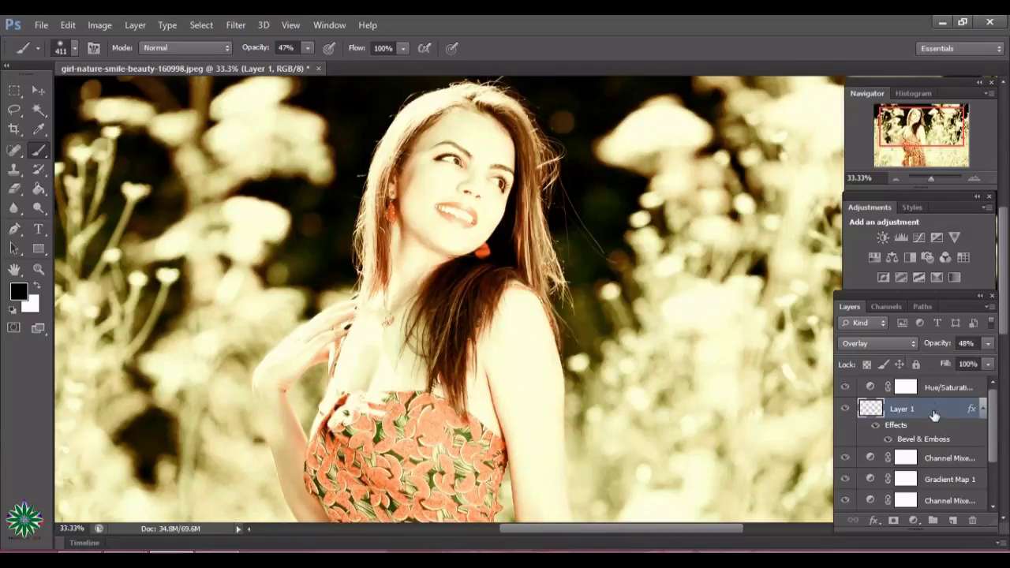
Step: Duplicate Layer 1 and blend the copy in Soft Light
drag(944, 411, 956, 527)
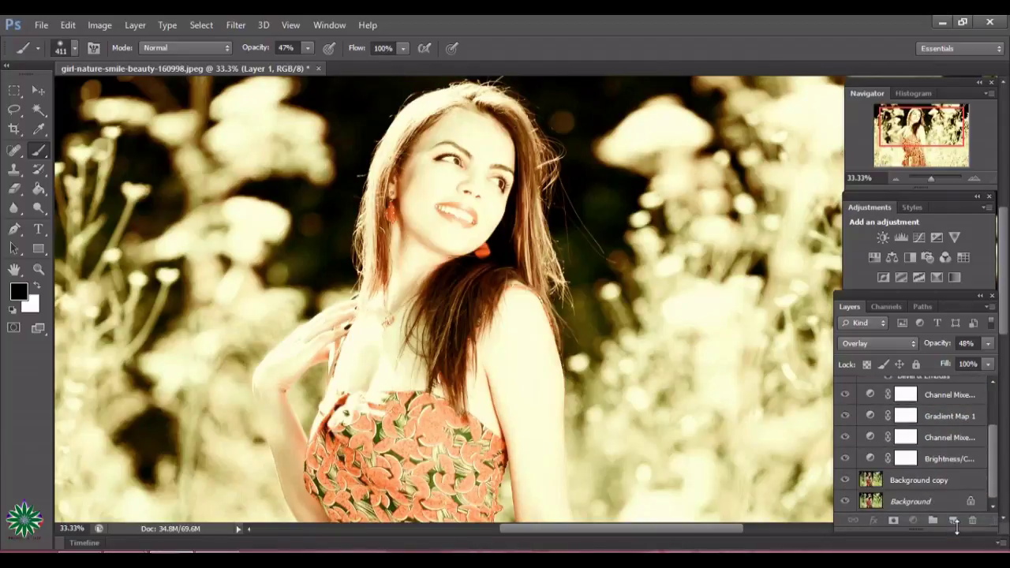
drag(993, 483, 985, 438)
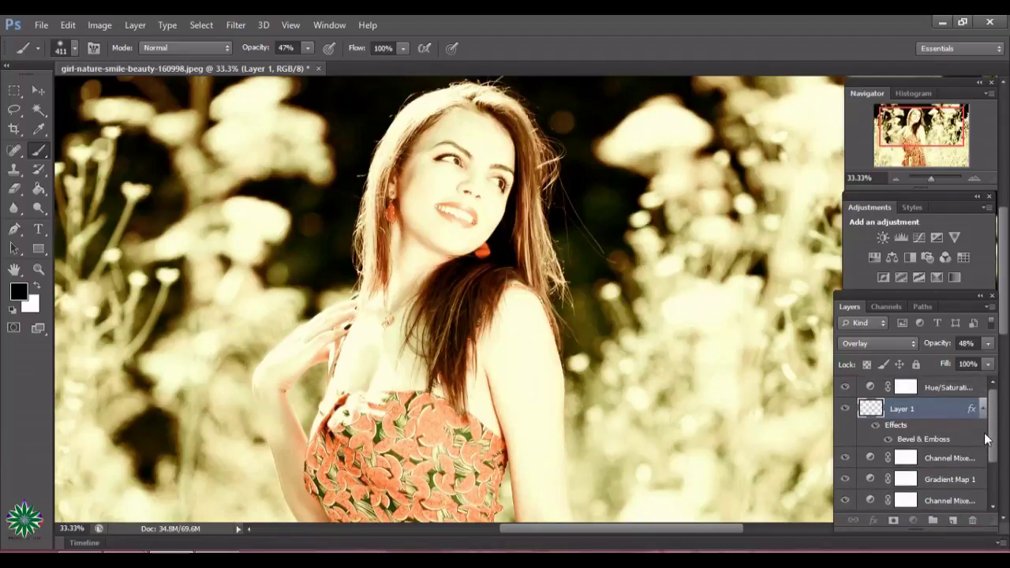
drag(939, 409, 956, 522)
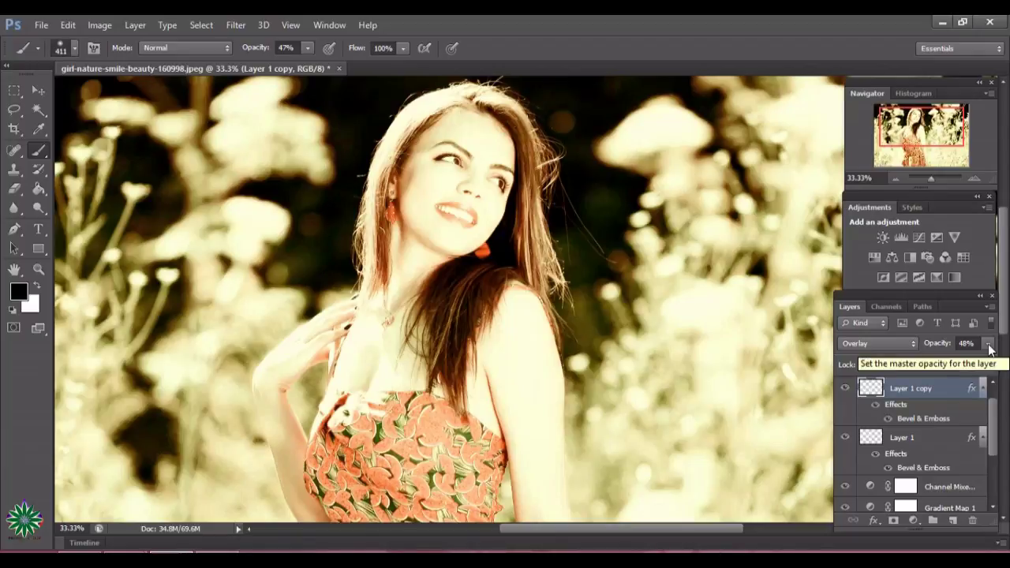
click(989, 344)
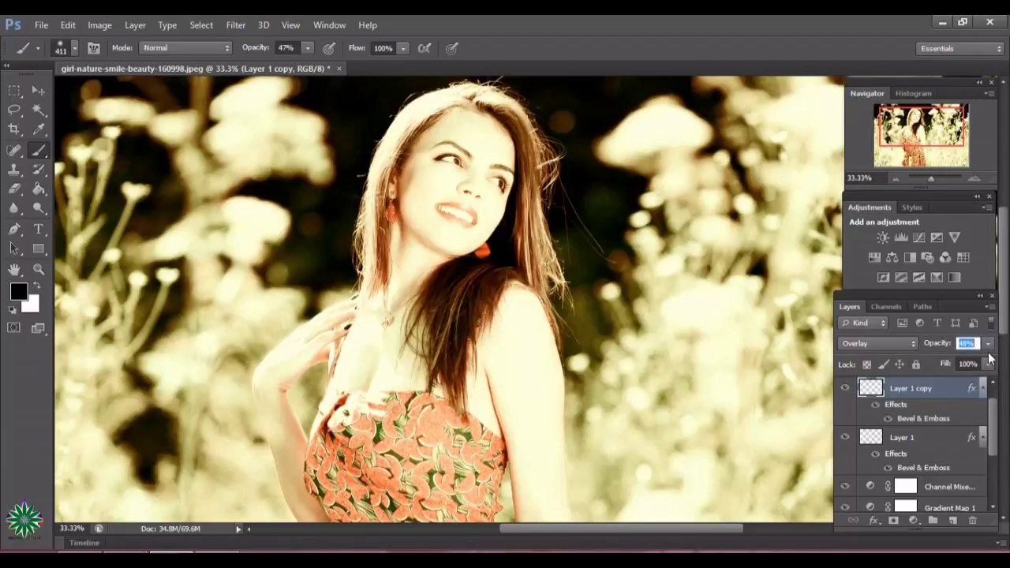
click(876, 344)
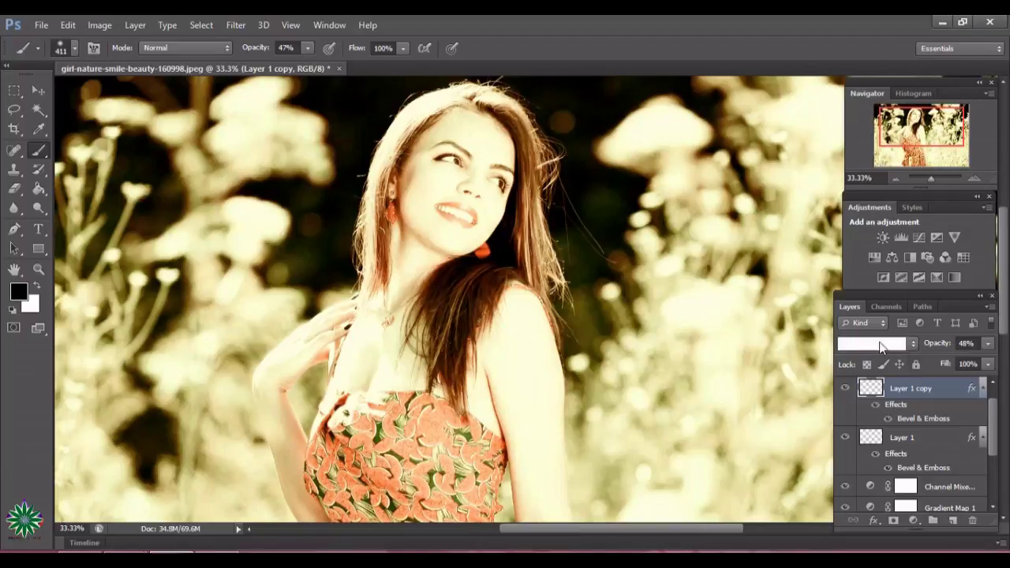
click(858, 211)
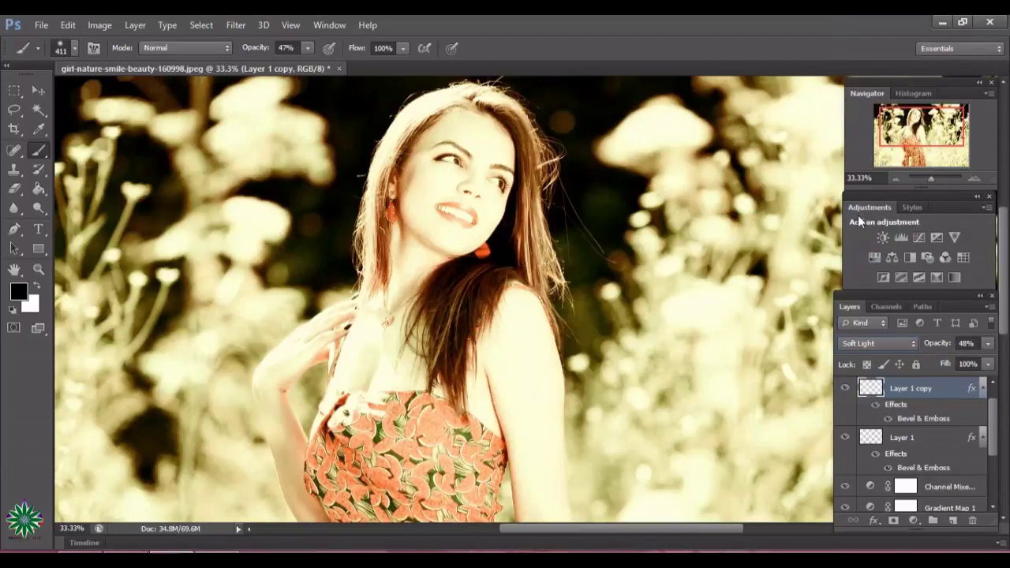
Step: Add a radial gradient fill using the Orange, Yellow, Orange preset with its yellow stop shifted left
click(916, 521)
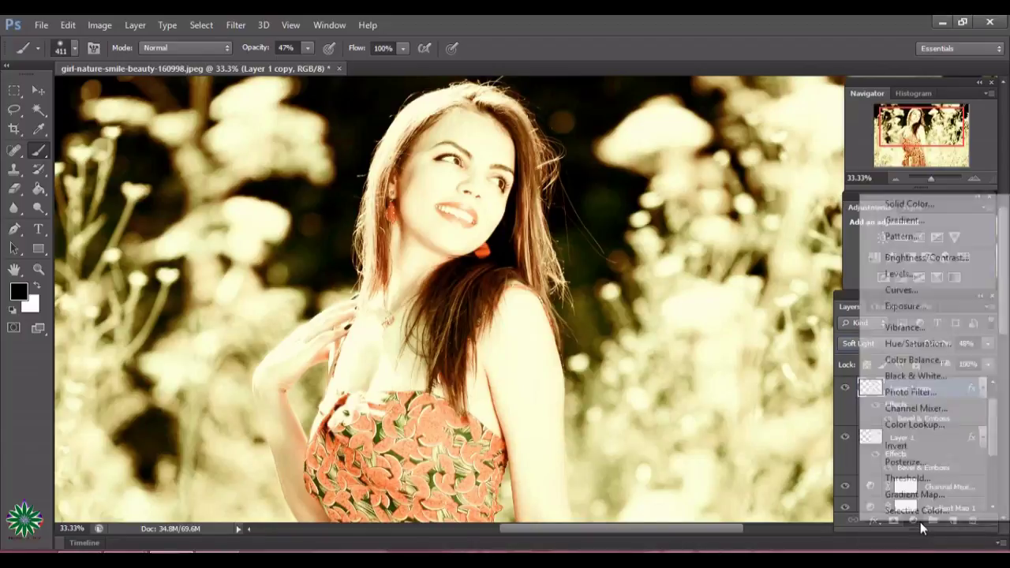
click(904, 221)
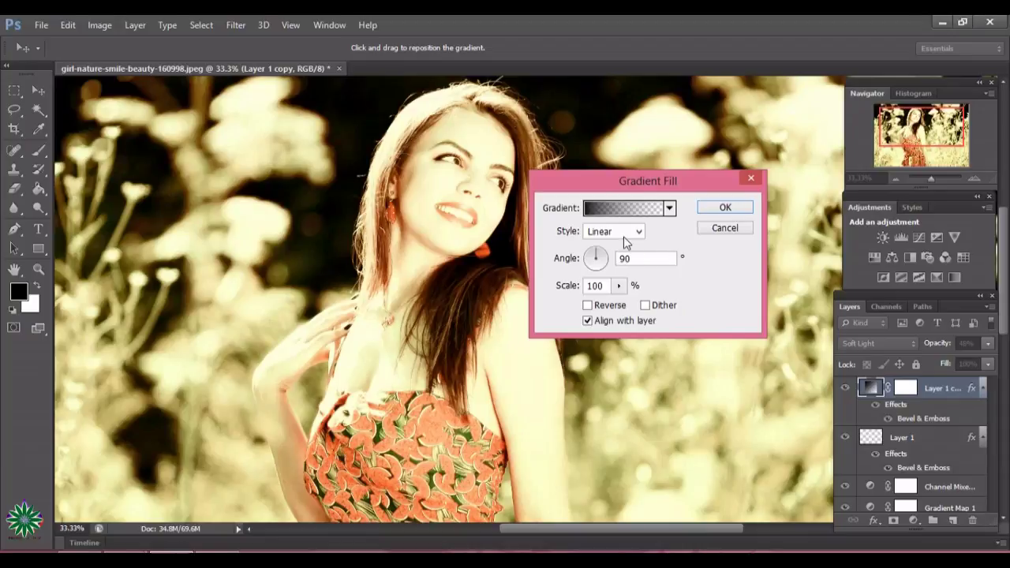
click(626, 232)
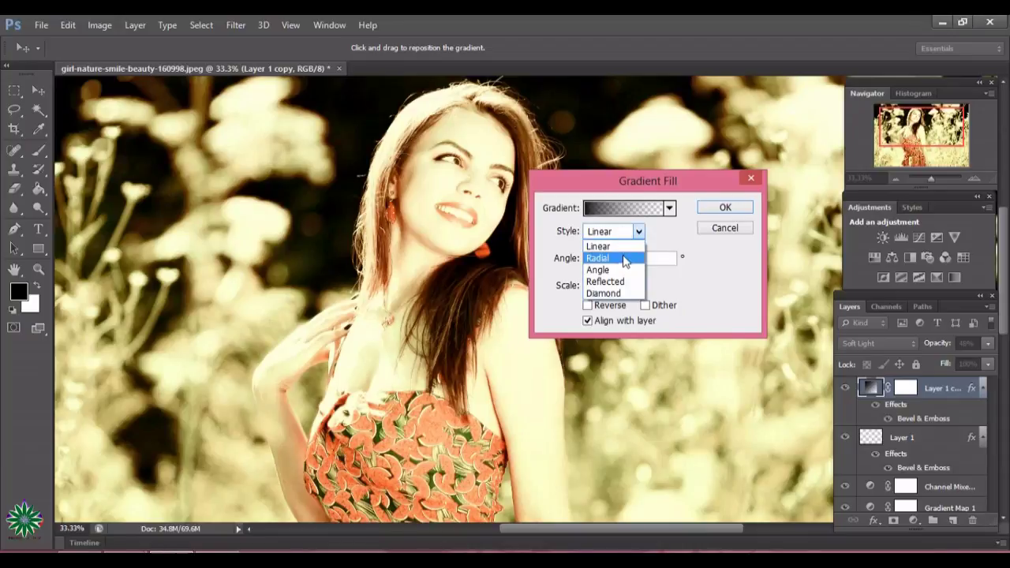
click(624, 260)
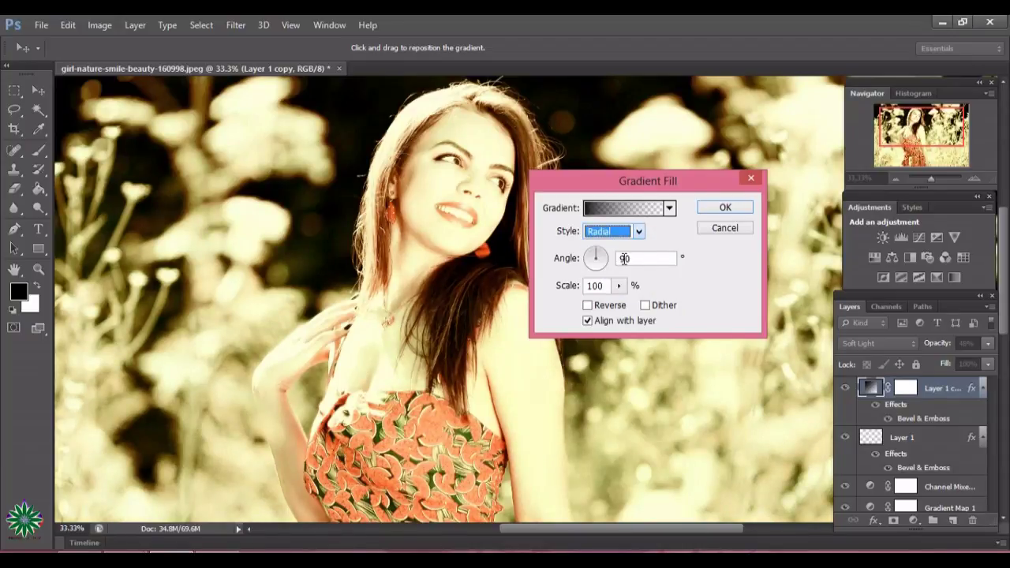
click(645, 210)
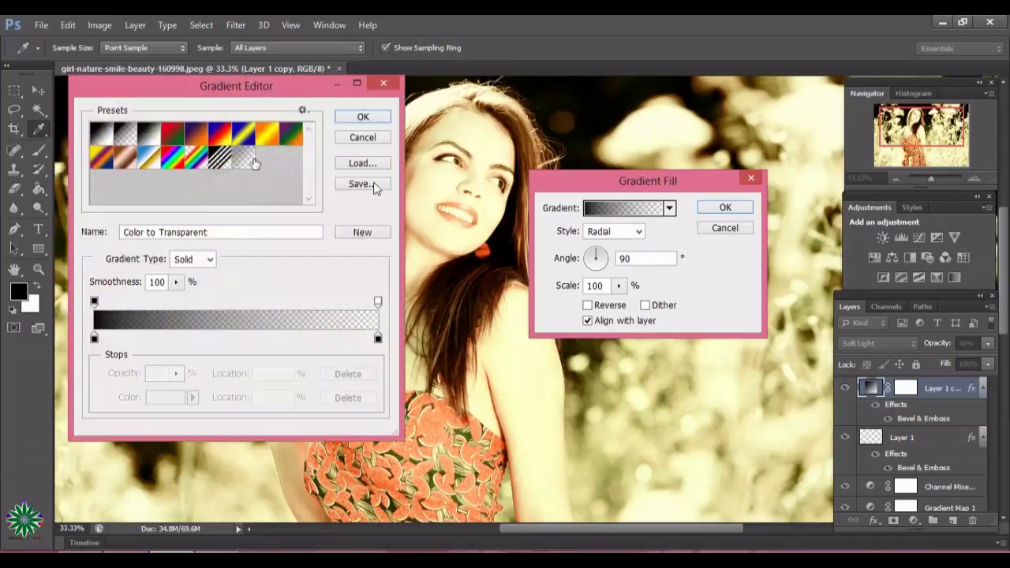
click(268, 135)
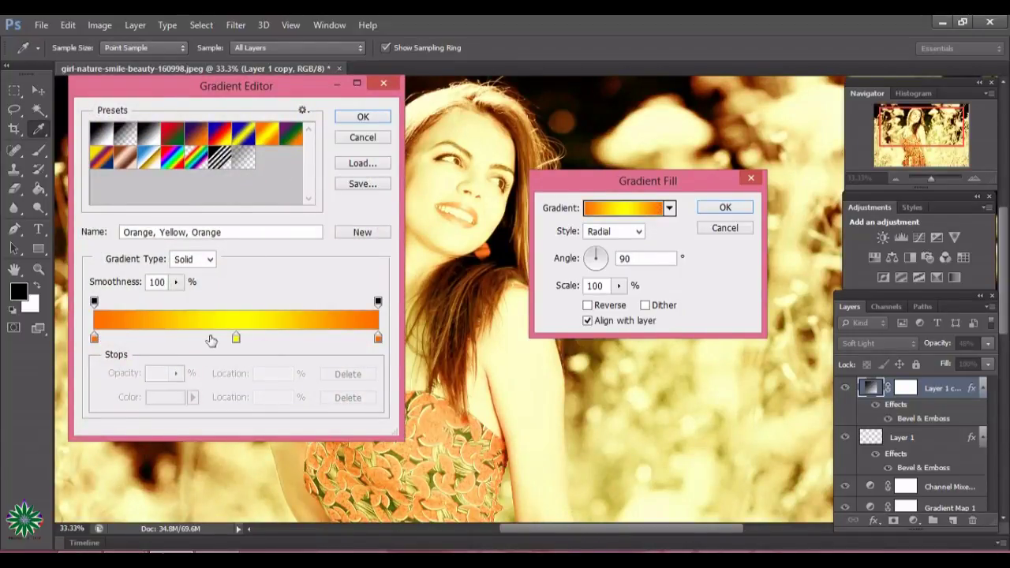
mouse_move(236, 337)
mouse_down()
mouse_move(141, 337)
mouse_move(150, 347)
mouse_up()
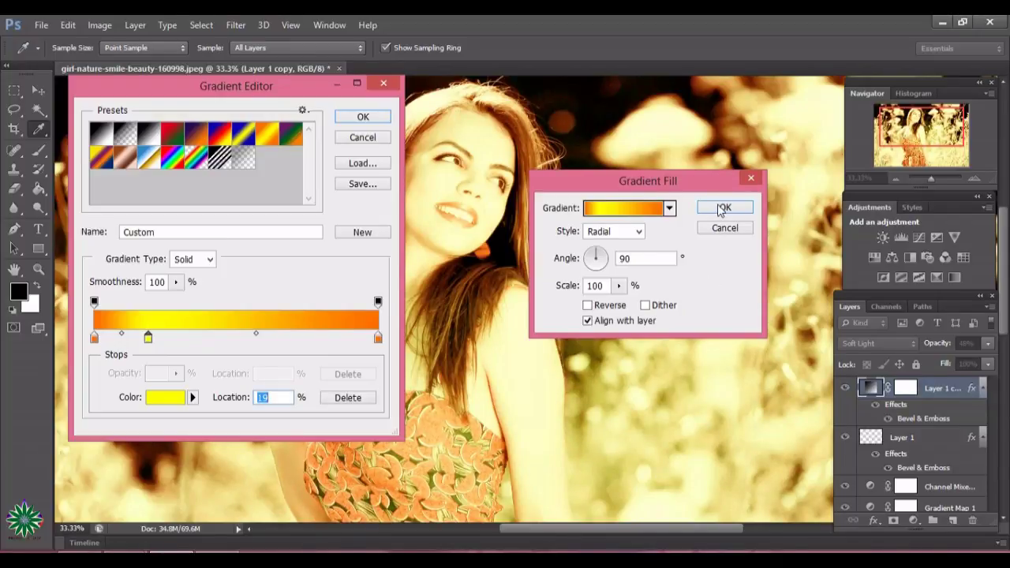
click(362, 117)
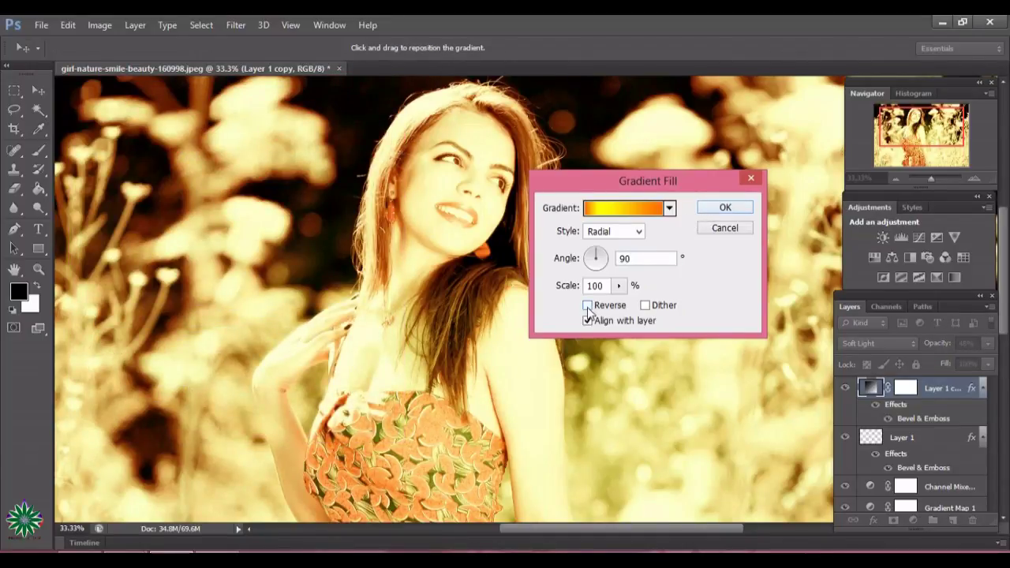
Step: Leave Reverse off, apply the gradient fill, then reopen and confirm it unchanged
click(588, 306)
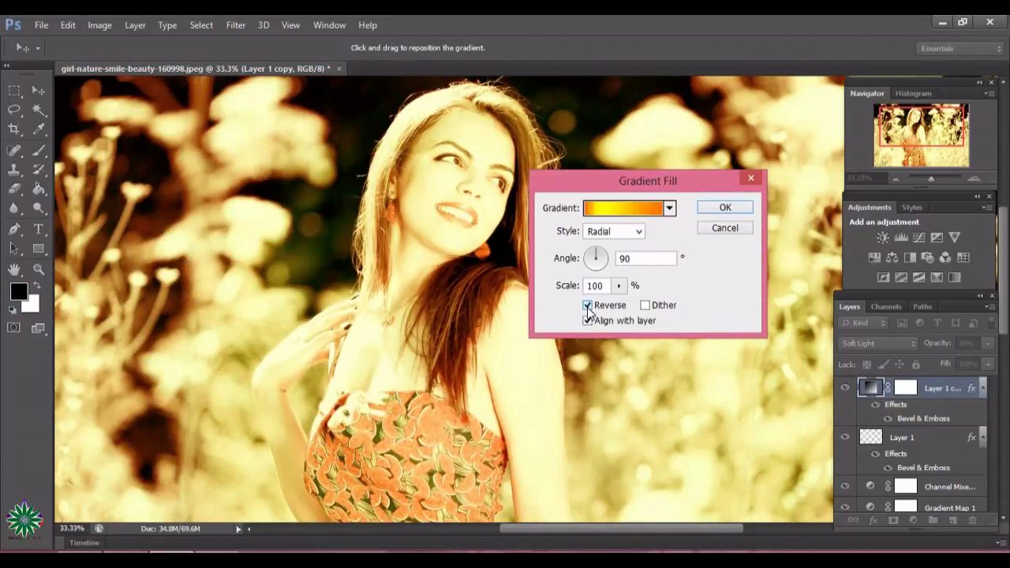
click(588, 305)
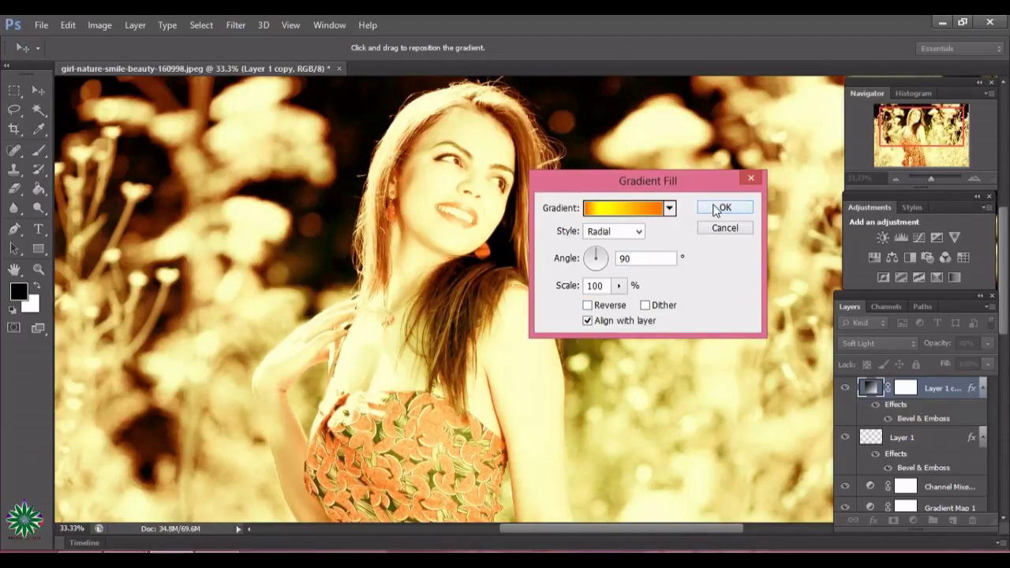
click(717, 210)
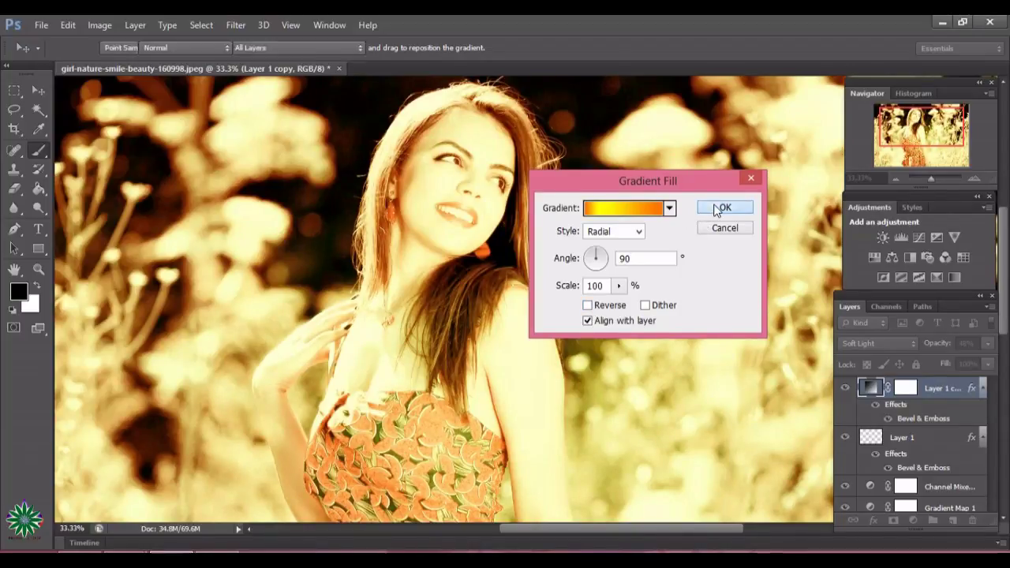
double_click(870, 387)
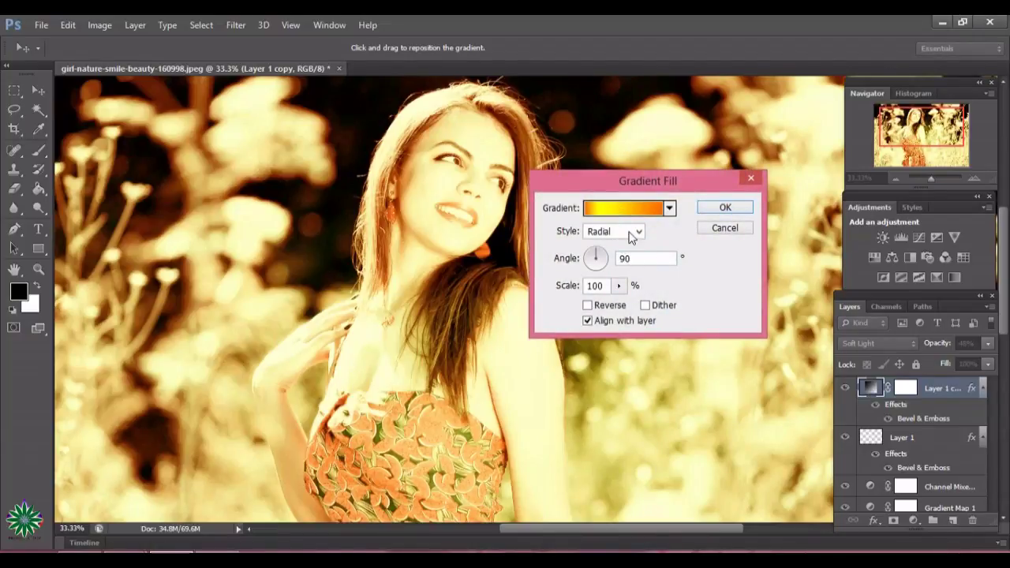
click(703, 210)
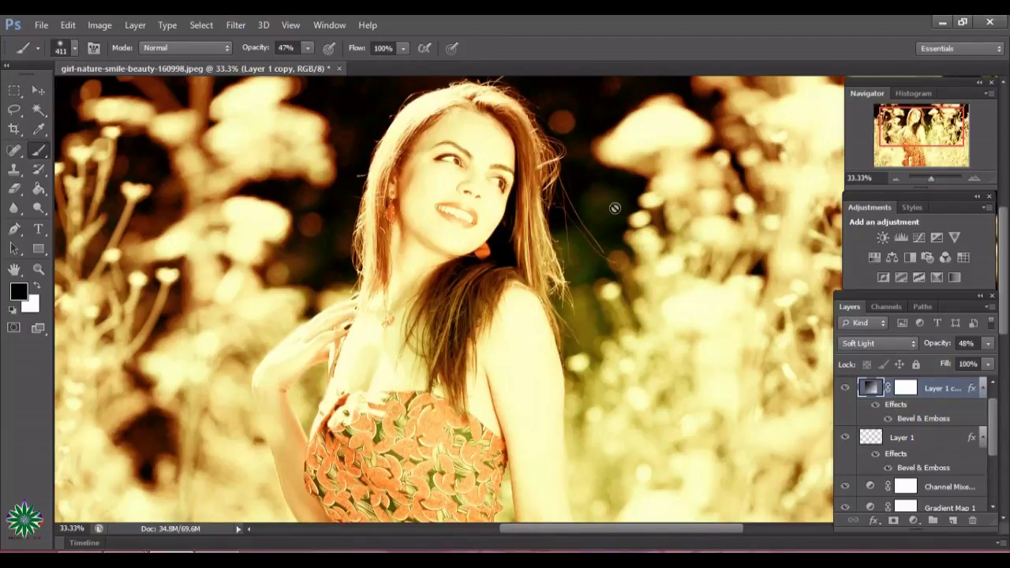
Step: Add a Hue/Saturation layer with Master Hue +1, Saturation +8 and Lightness -41
click(38, 90)
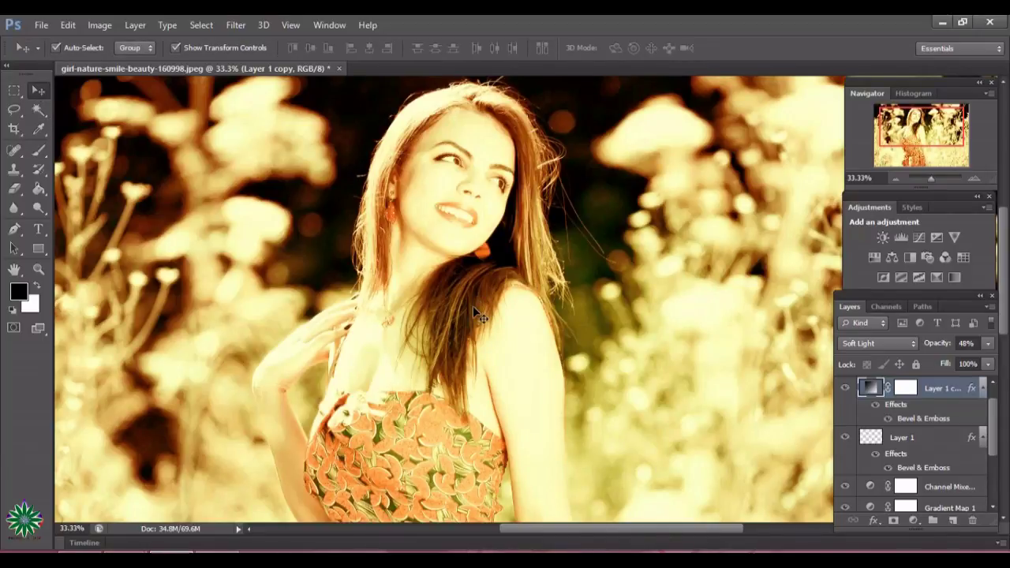
click(914, 521)
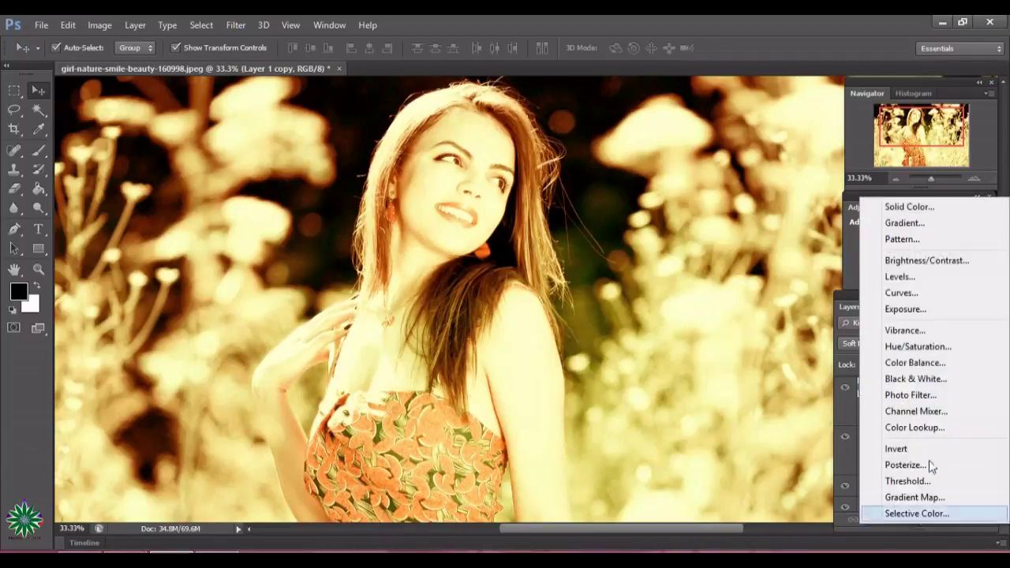
click(928, 349)
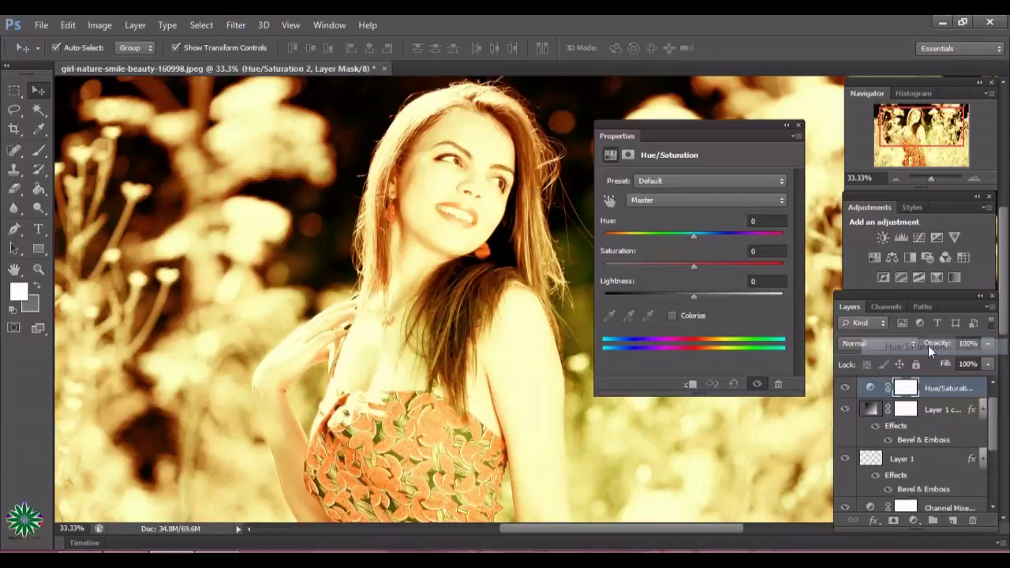
click(697, 237)
mouse_move(694, 236)
mouse_down()
mouse_move(670, 237)
mouse_move(689, 237)
mouse_move(679, 266)
mouse_move(718, 271)
mouse_move(676, 270)
mouse_up()
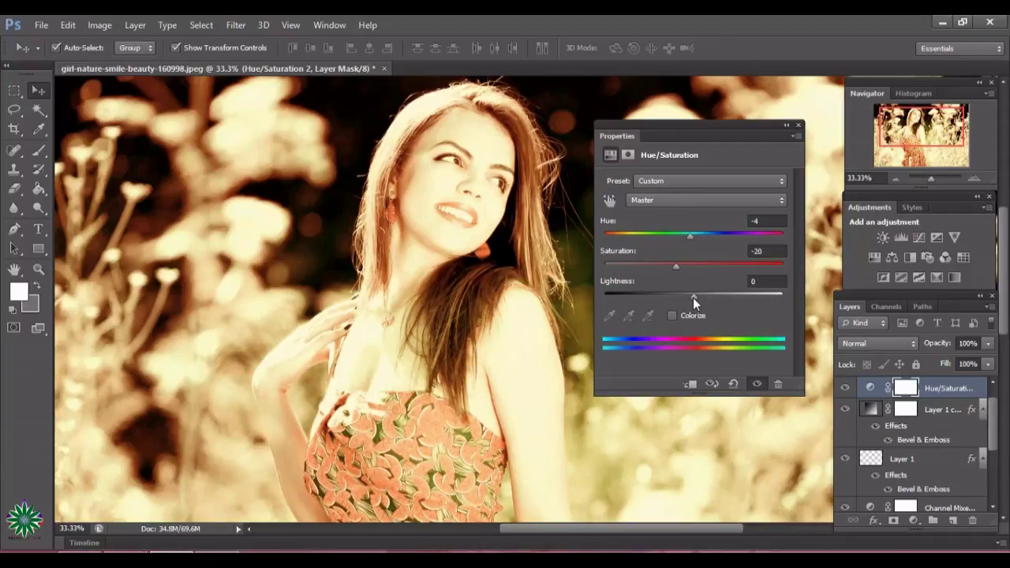
mouse_move(693, 297)
mouse_down()
mouse_move(657, 295)
mouse_move(684, 267)
mouse_move(698, 268)
mouse_up()
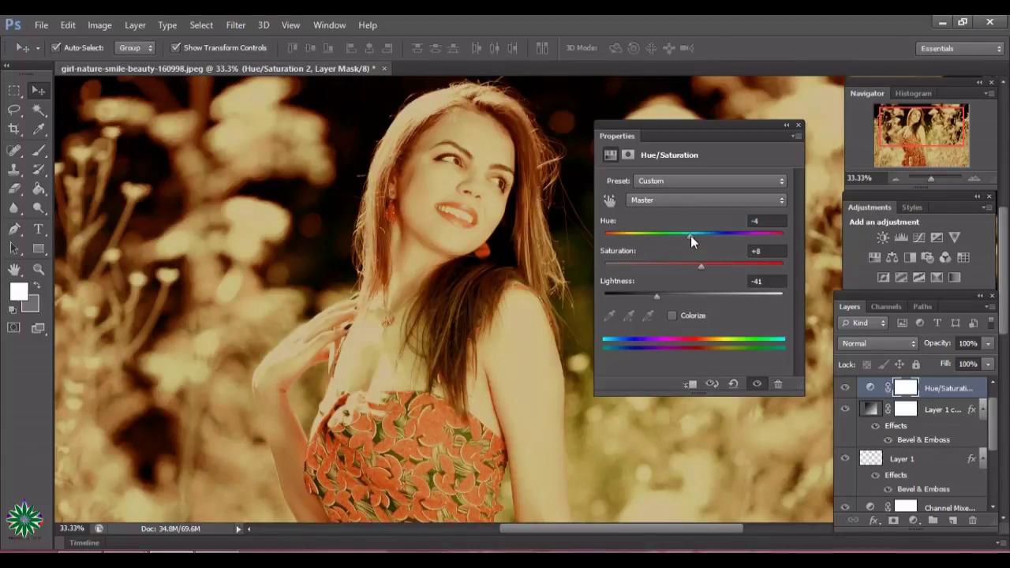
mouse_move(690, 235)
mouse_down()
mouse_move(702, 238)
mouse_move(671, 239)
mouse_move(694, 242)
mouse_up()
Step: Shift the Yellows range Hue to -4
click(690, 198)
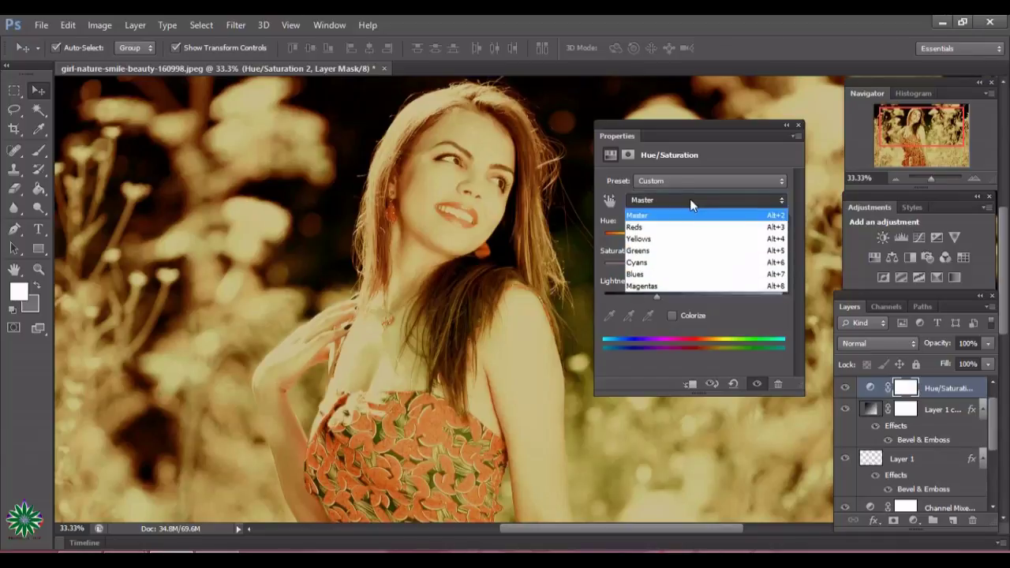
click(672, 239)
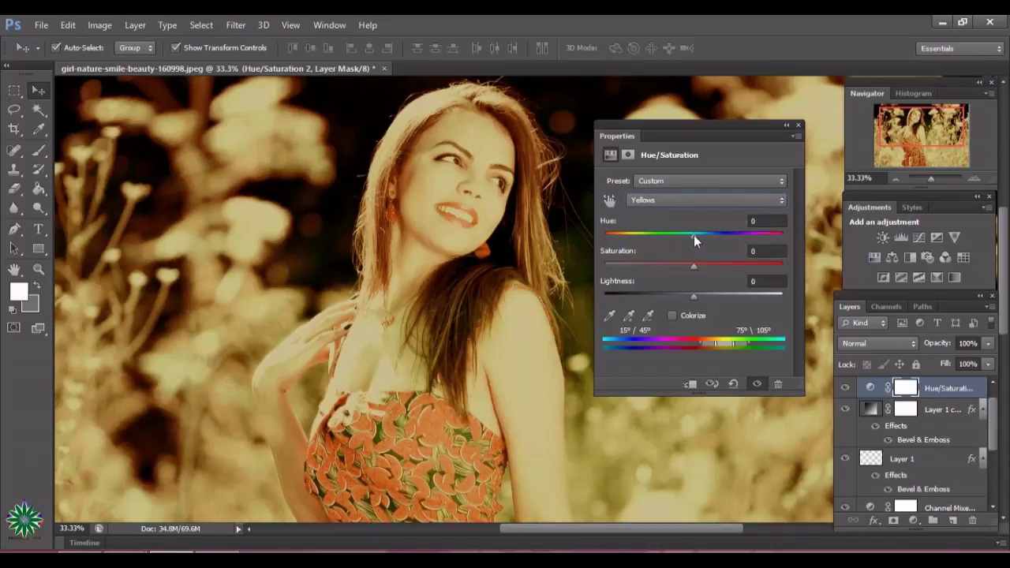
mouse_move(687, 235)
mouse_down()
mouse_move(676, 236)
mouse_move(690, 238)
mouse_up()
click(799, 125)
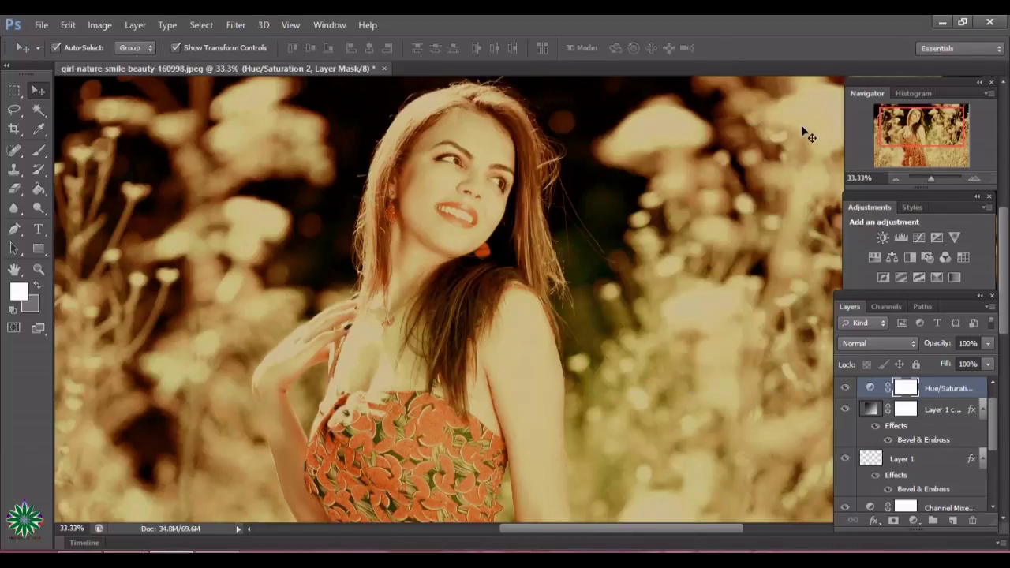
Step: Add a Color Balance layer with midtones pushed toward yellow and slightly red
click(914, 521)
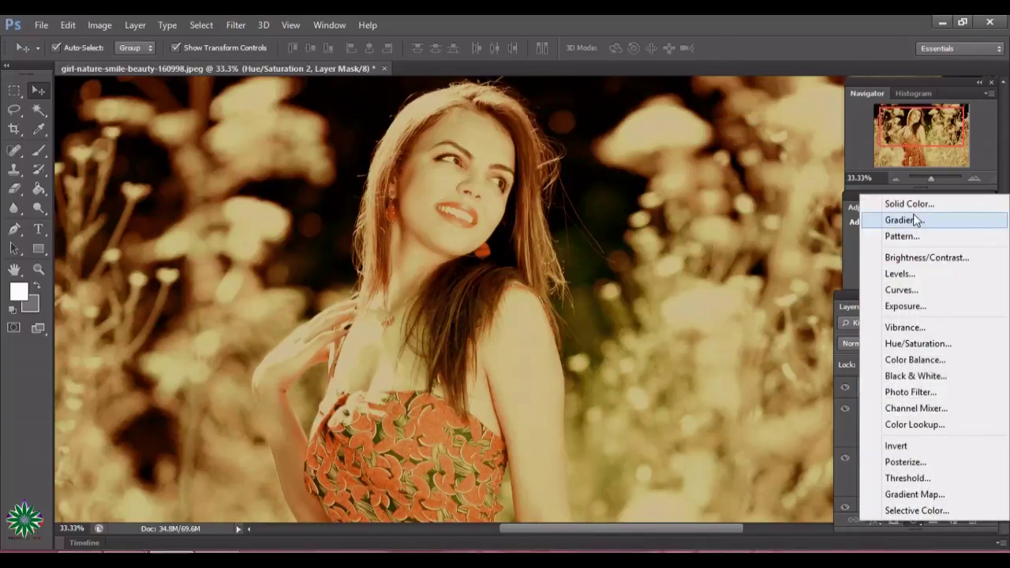
click(915, 360)
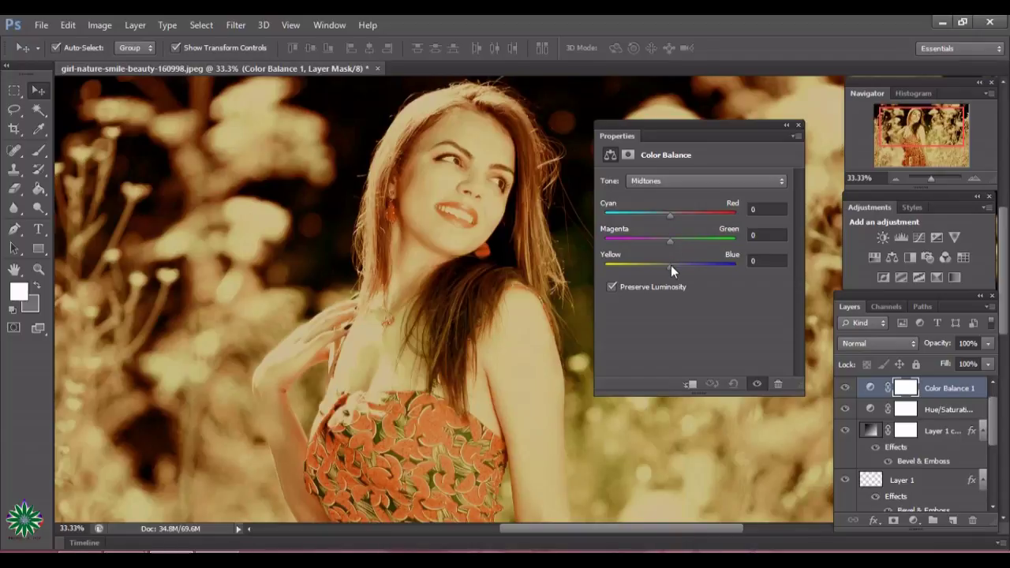
mouse_move(671, 265)
mouse_down()
mouse_move(649, 266)
mouse_move(684, 242)
mouse_move(710, 244)
mouse_move(666, 240)
mouse_up()
mouse_move(653, 212)
mouse_down()
mouse_move(640, 213)
mouse_move(664, 216)
mouse_up()
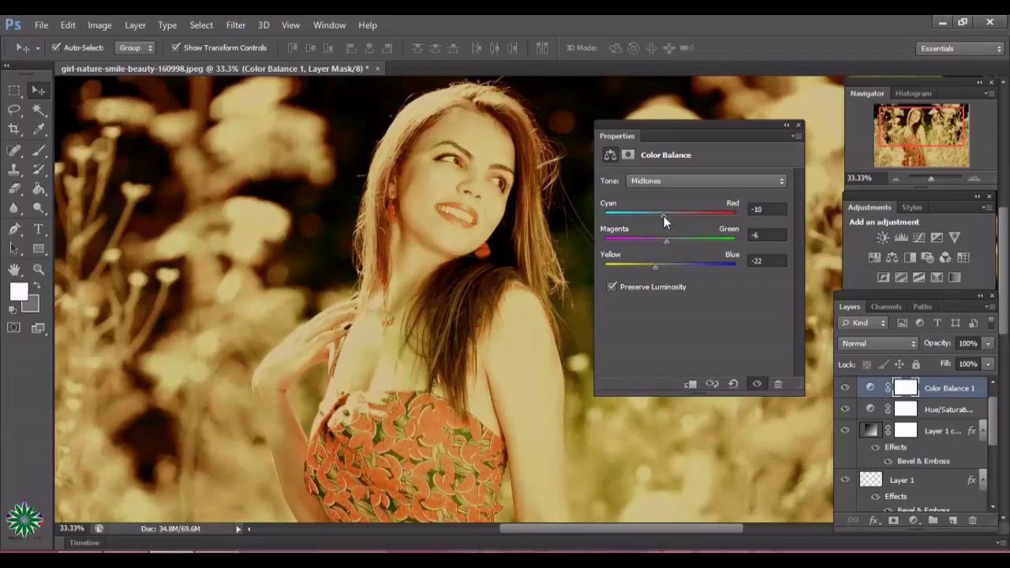
Step: Set the Highlights balance to Cyan/Red -1, Magenta/Green -10, Yellow/Blue -16
click(693, 182)
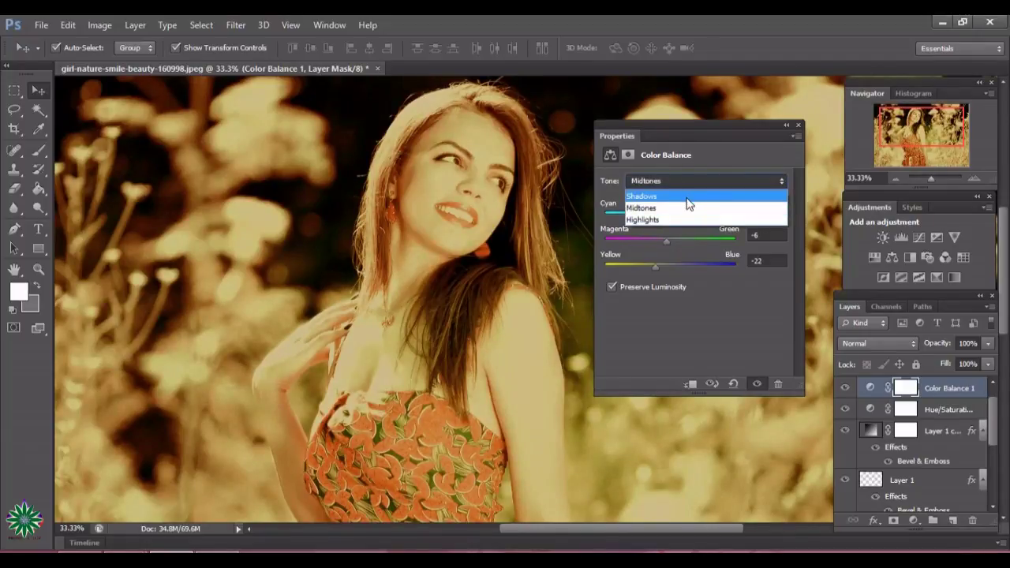
click(688, 220)
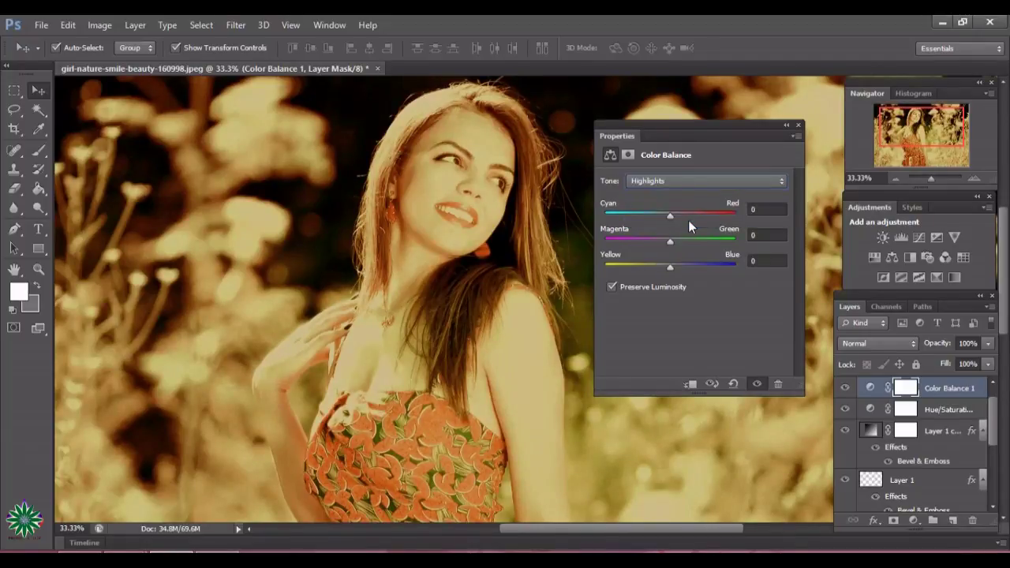
drag(667, 218, 660, 265)
click(798, 126)
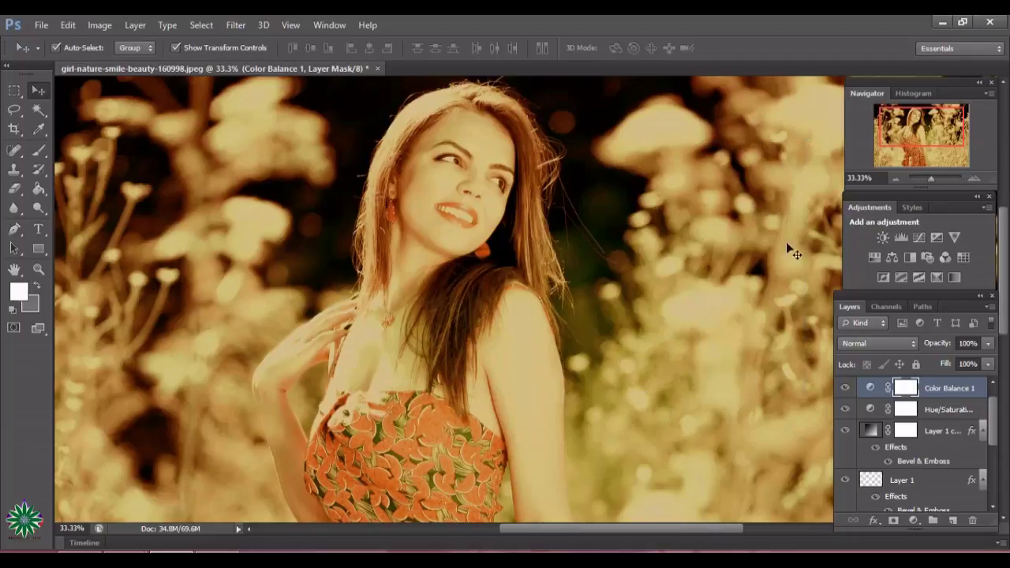
Step: Create Levels 1 with input black at 15 and output black at 21
click(918, 525)
click(902, 278)
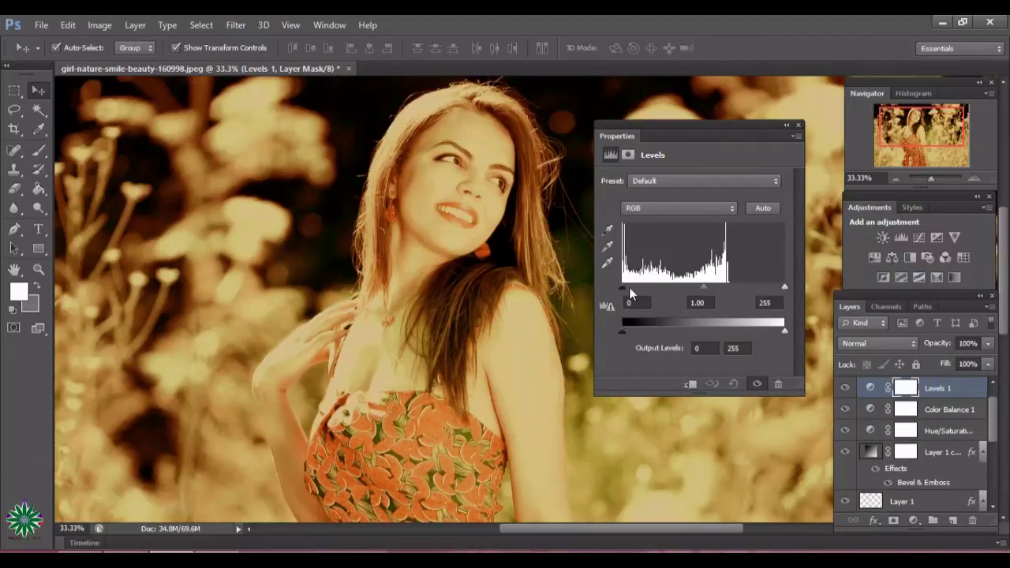
mouse_move(623, 287)
mouse_down()
mouse_move(651, 291)
mouse_move(632, 292)
mouse_up()
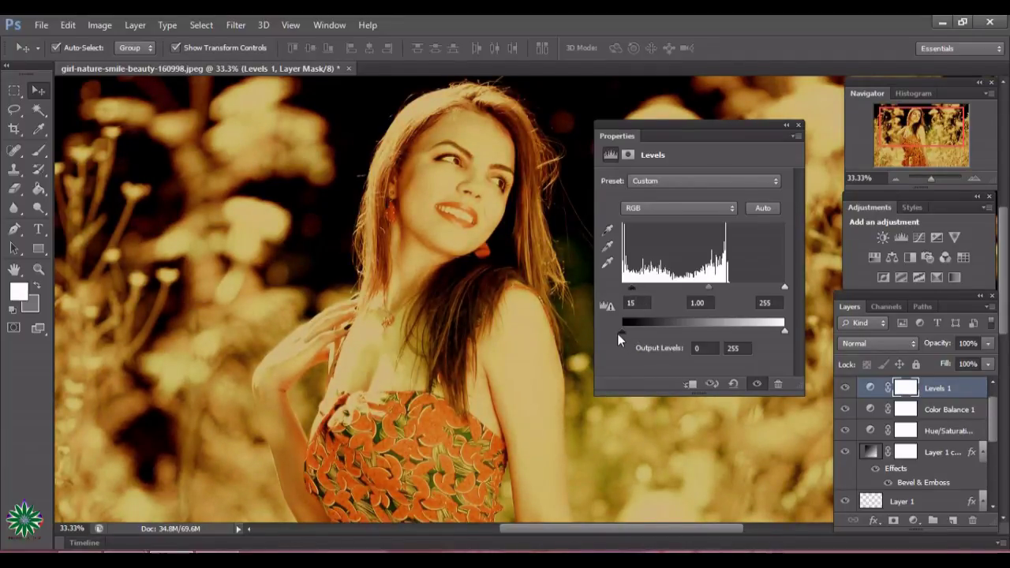
drag(621, 333, 636, 333)
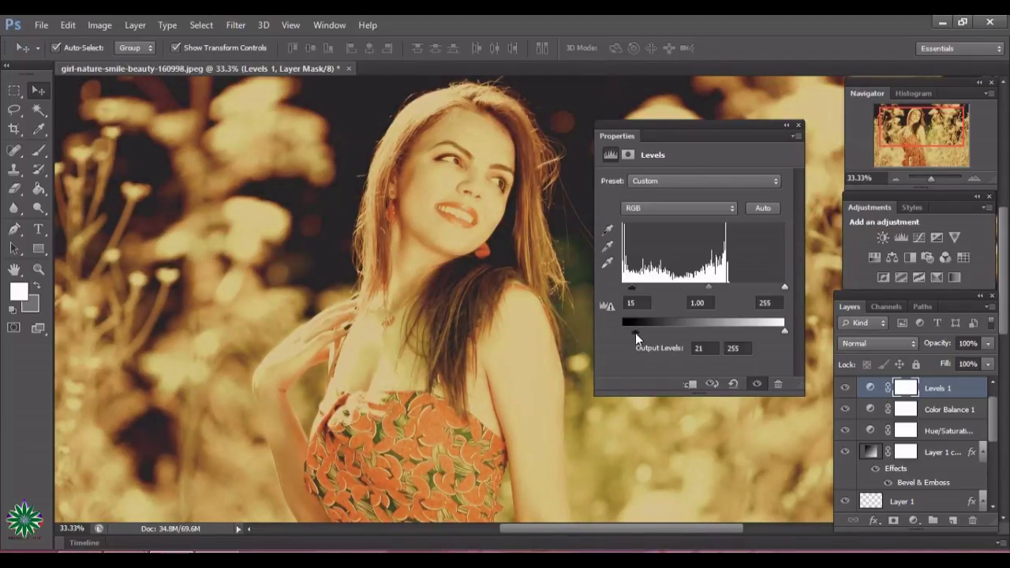
click(799, 126)
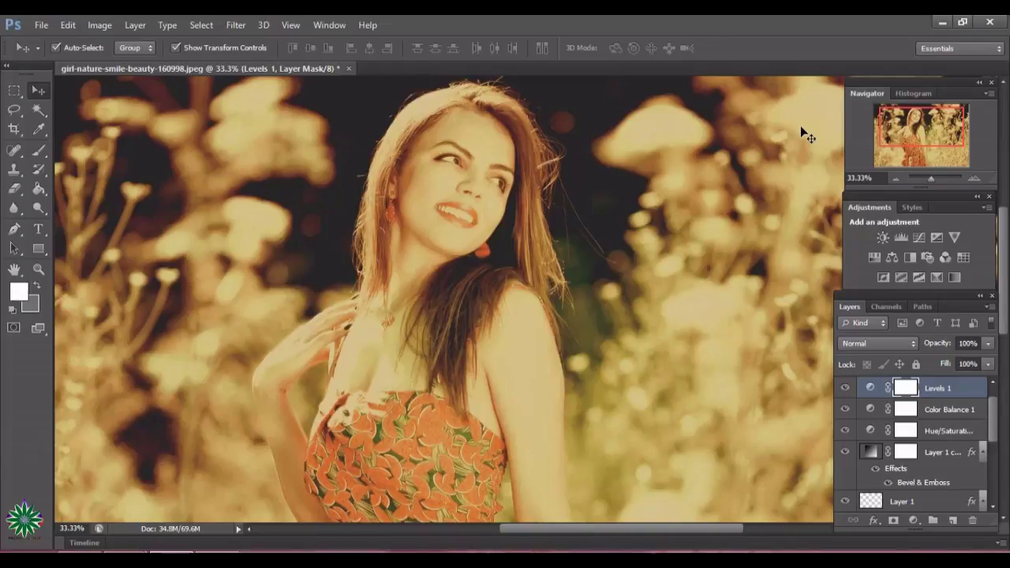
Step: Switch to the Gradient Tool and draw a gradient on the Levels 1 layer mask
click(38, 188)
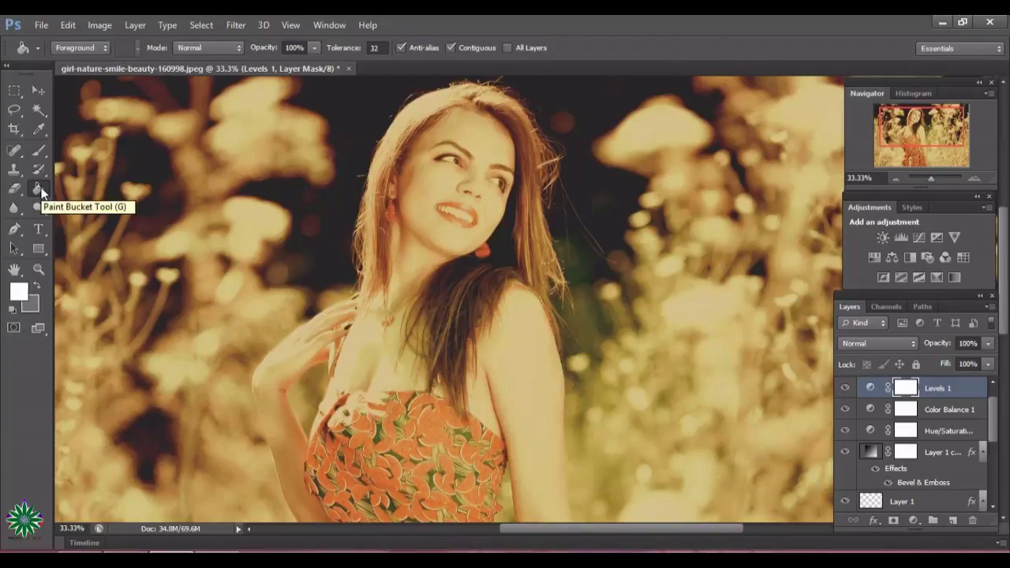
right_click(42, 192)
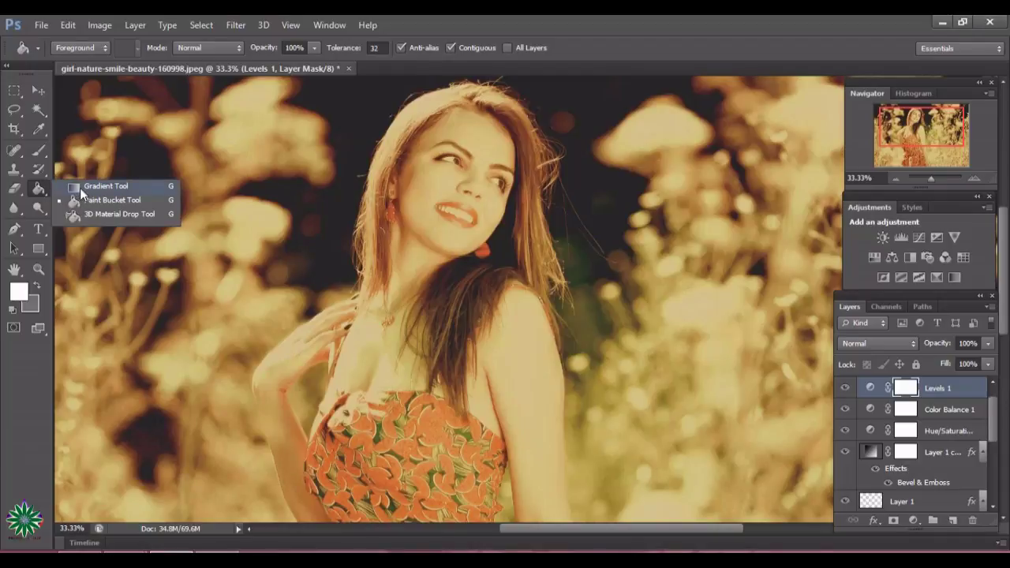
click(80, 187)
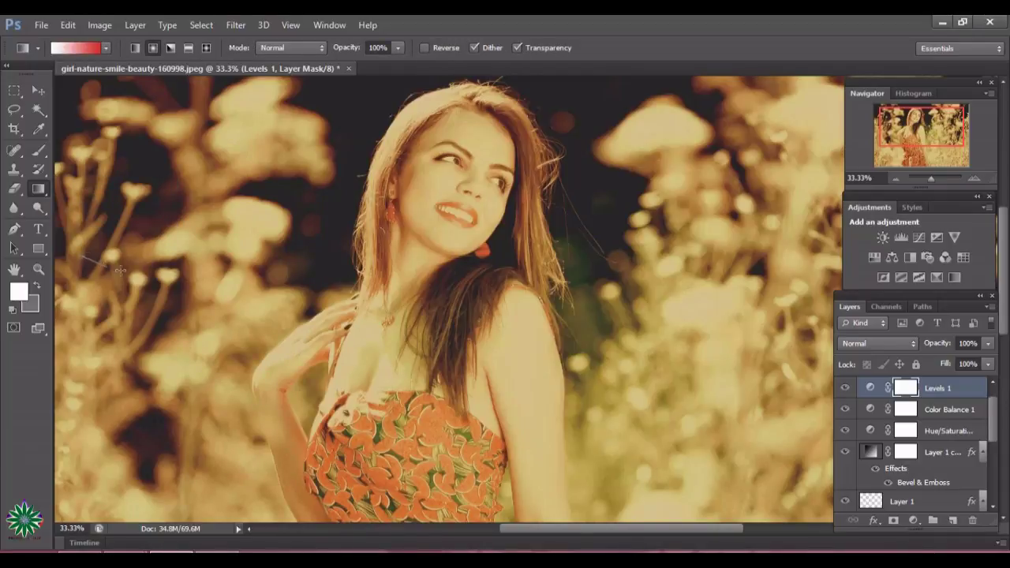
drag(121, 271, 121, 271)
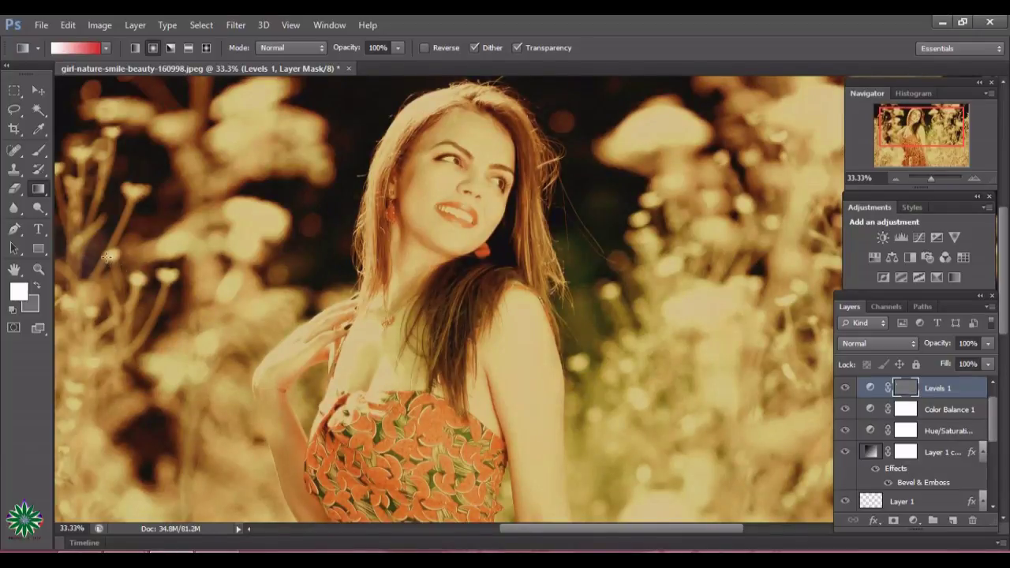